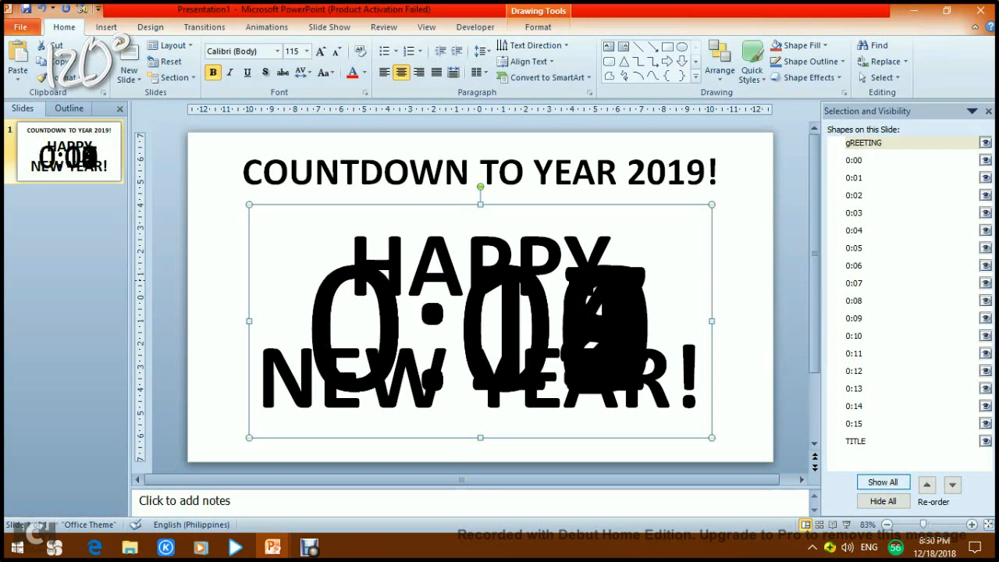
- Deselect the greeting, run the countdown slide as a slide show, and return to editing
click(745, 413)
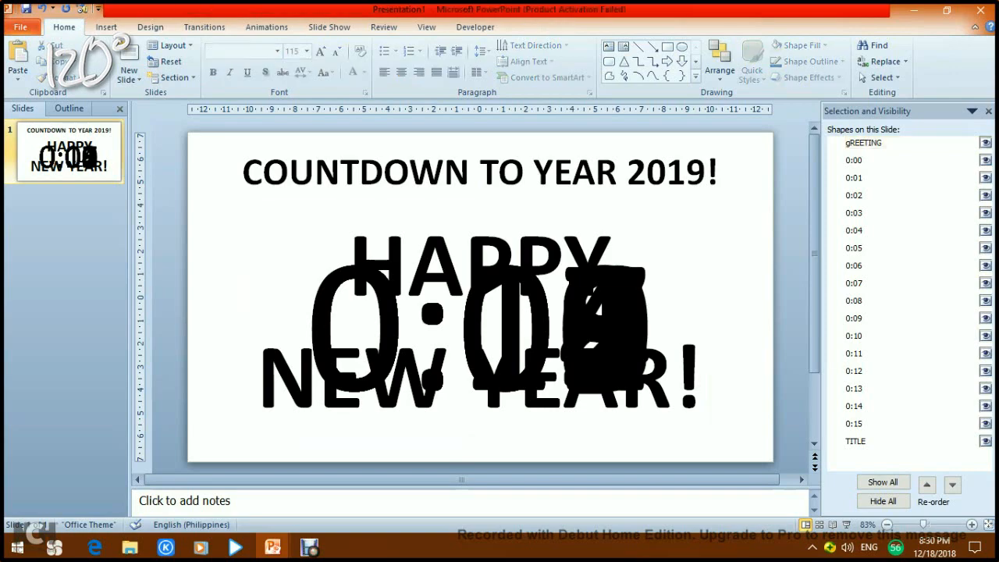
key(F5)
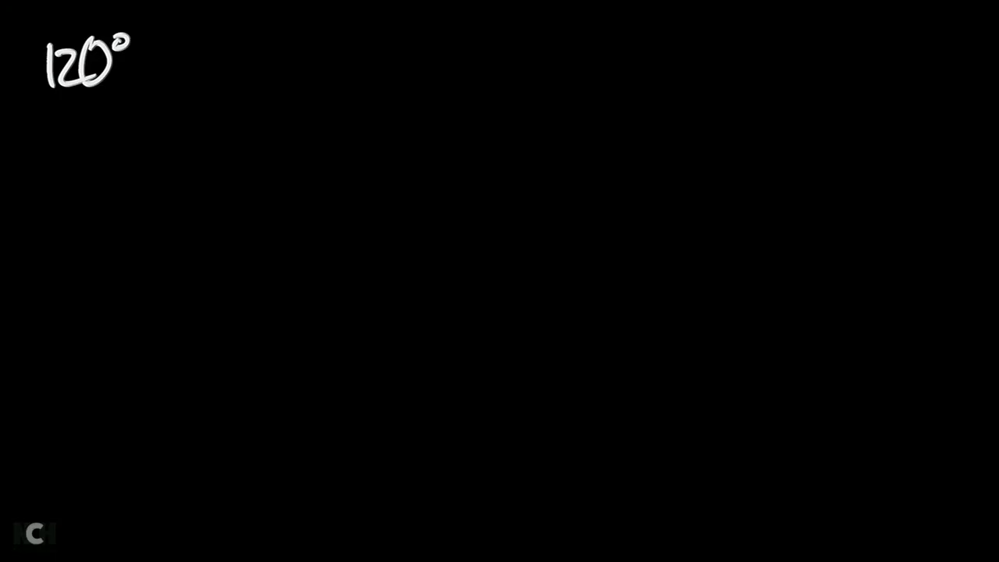
key(Escape)
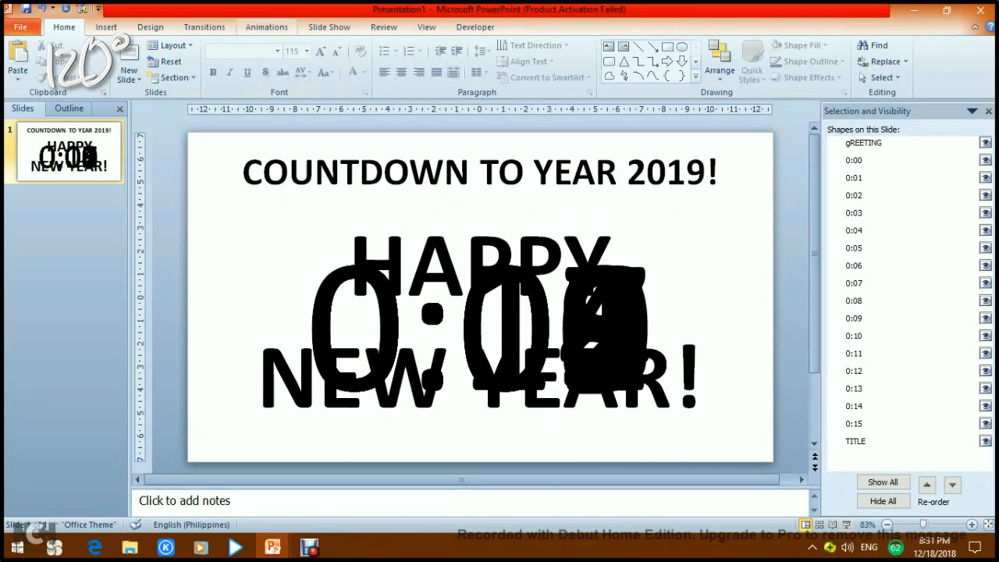
- Display the Animation Pane alongside the Selection and Visibility pane, with the animation tools ready
click(266, 27)
click(734, 46)
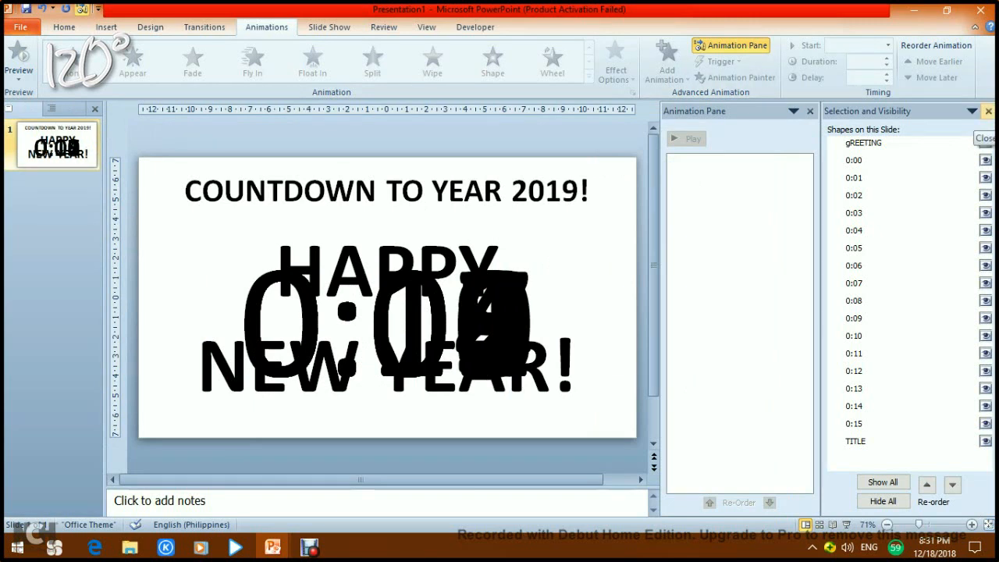
click(988, 111)
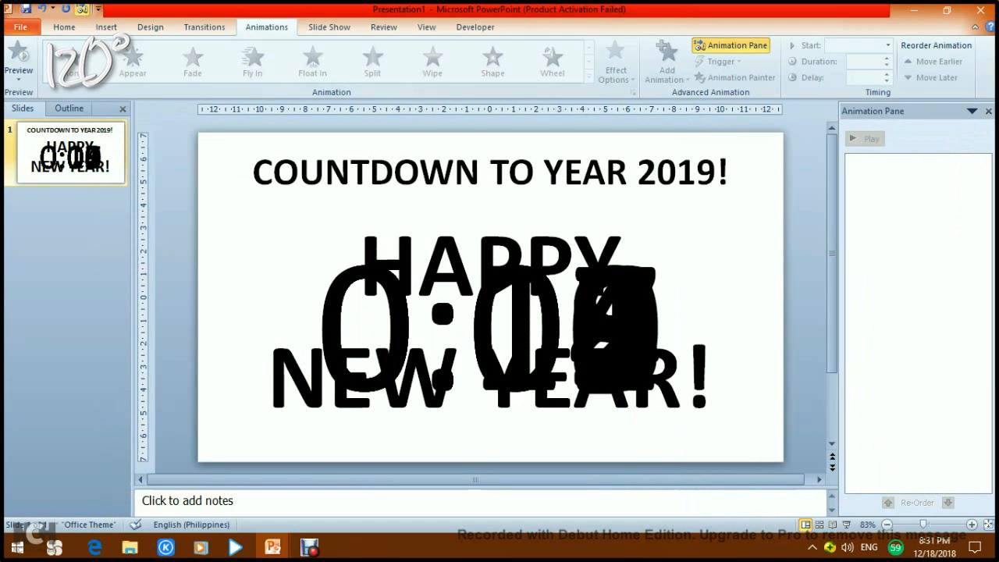
click(64, 27)
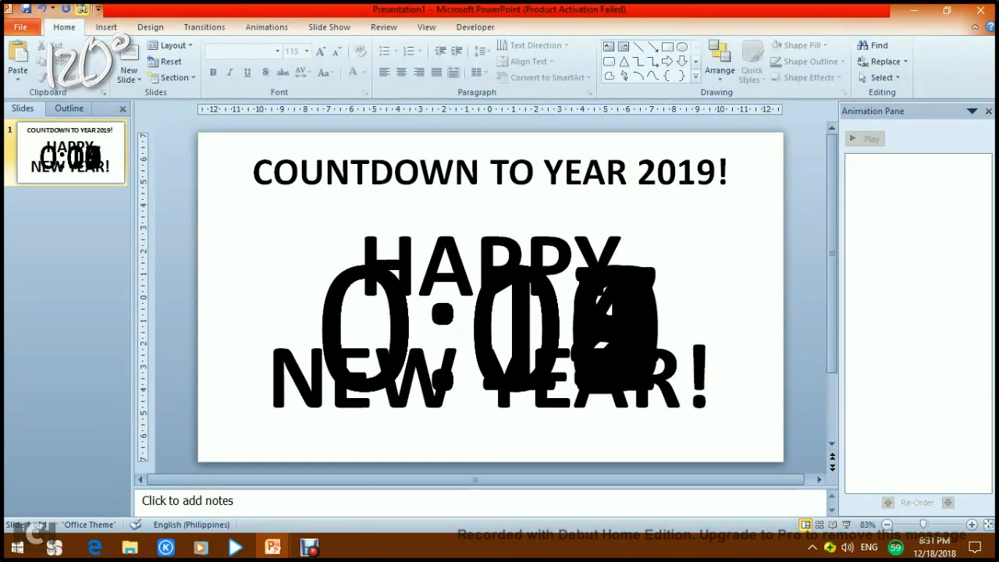
click(720, 62)
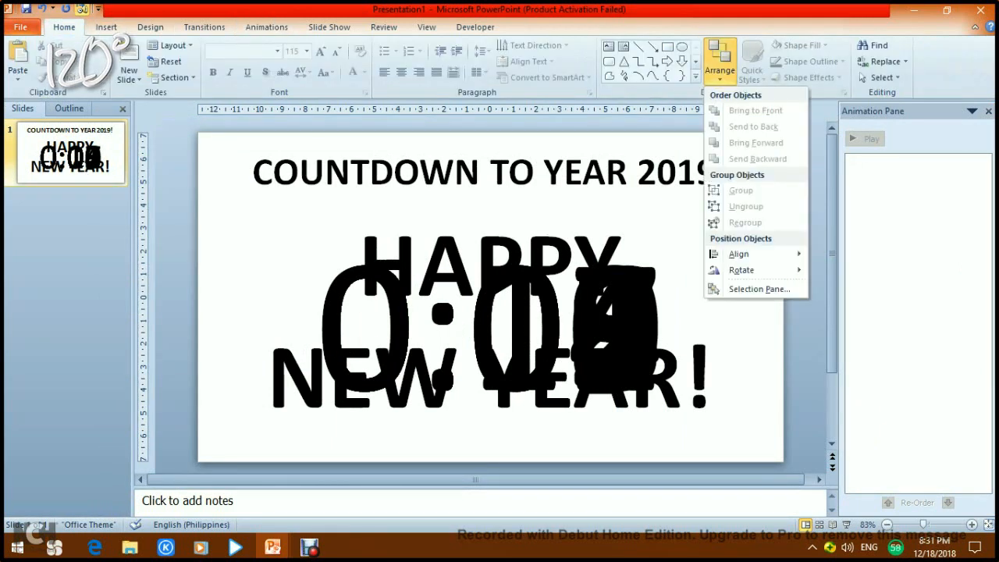
click(759, 289)
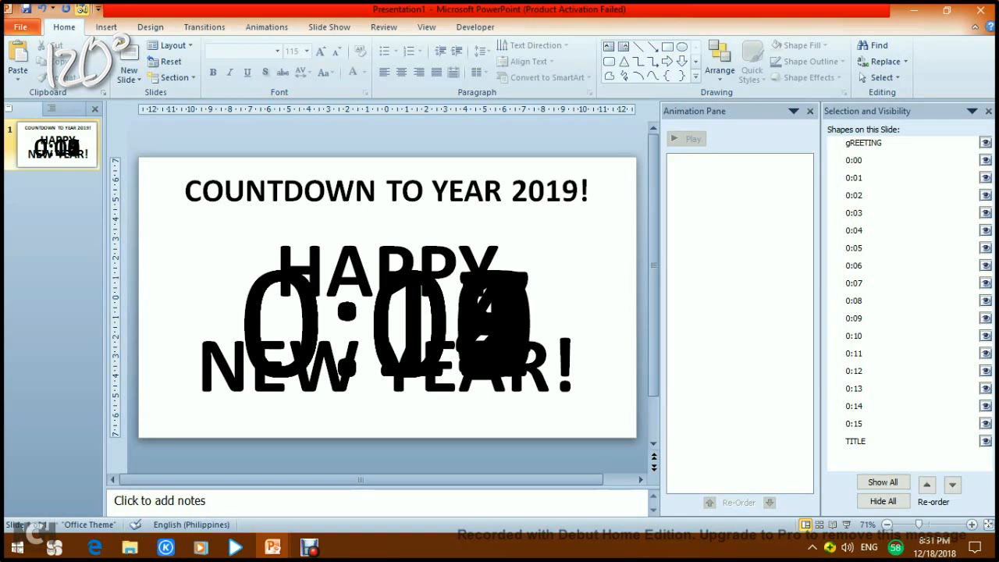
click(107, 27)
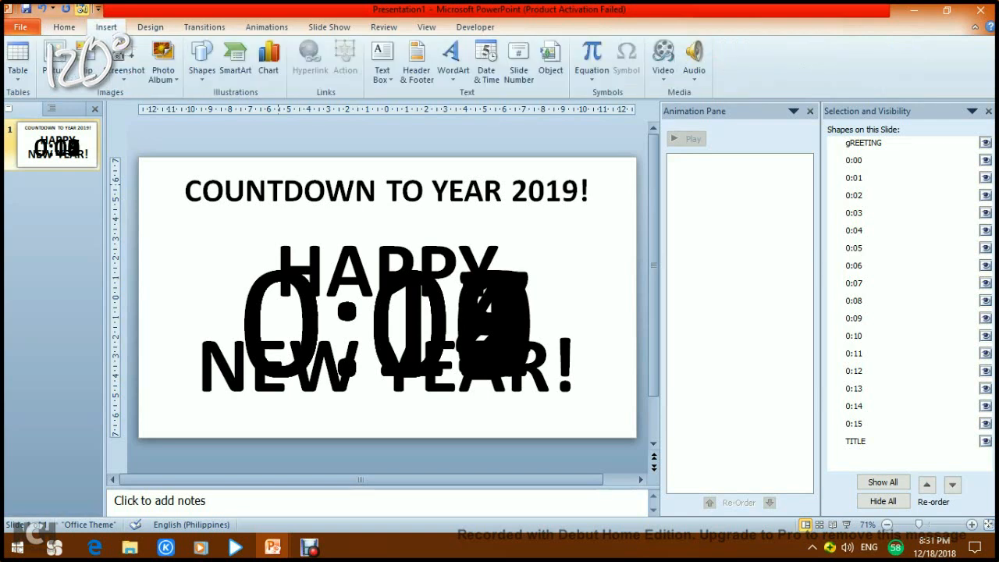
click(266, 27)
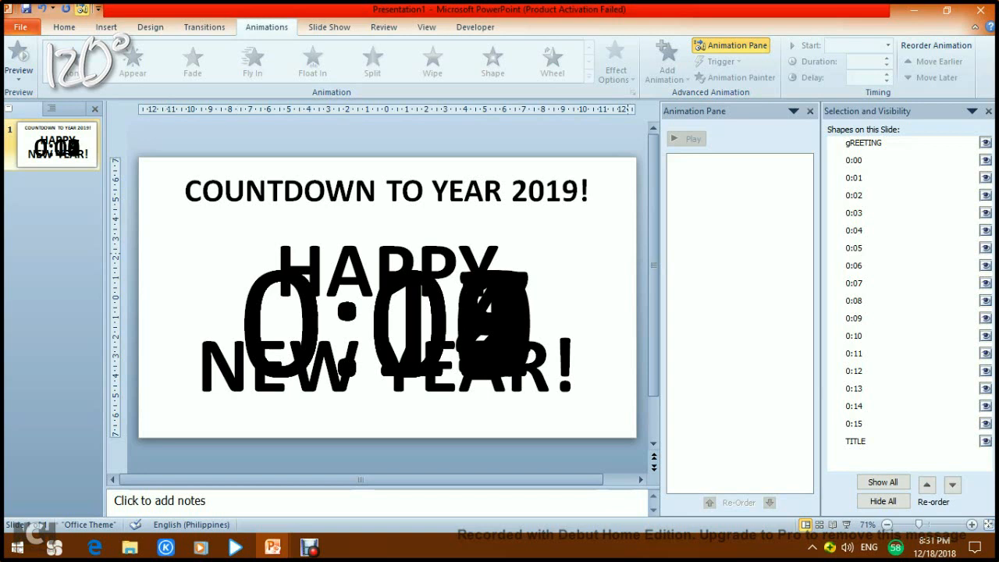
click(854, 160)
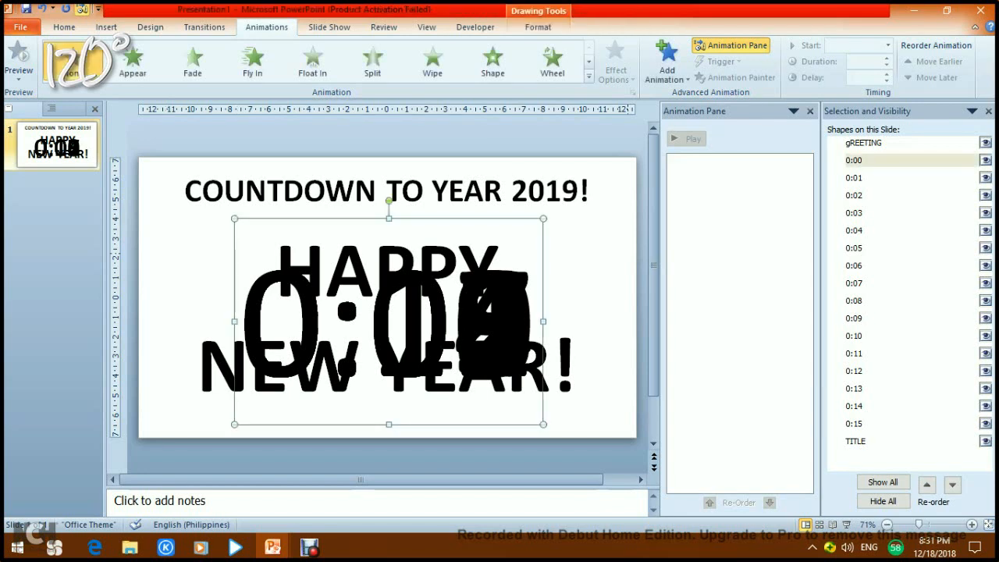
click(854, 424)
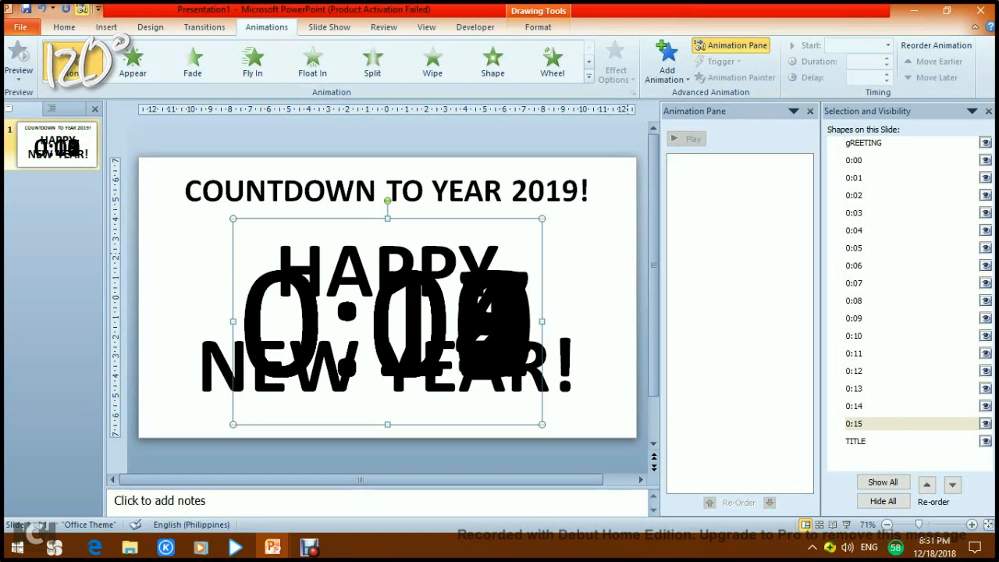
ctrl+click(854, 406)
click(854, 389)
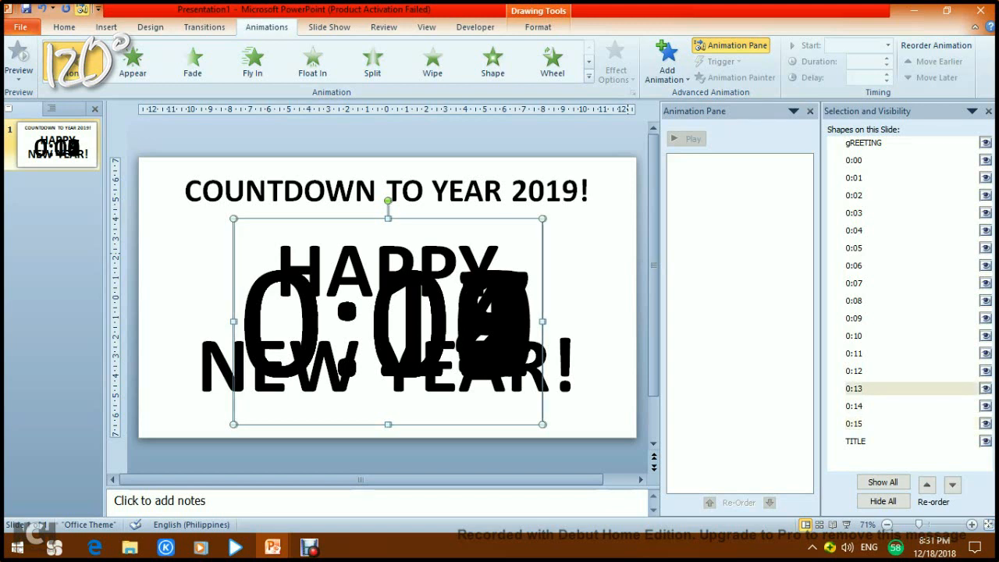
drag(156, 200, 618, 473)
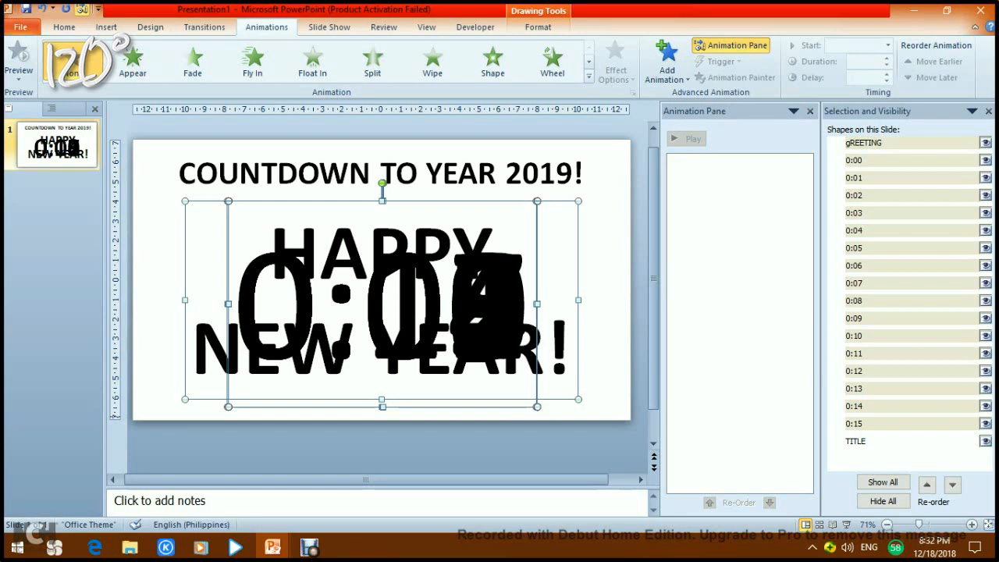
click(856, 424)
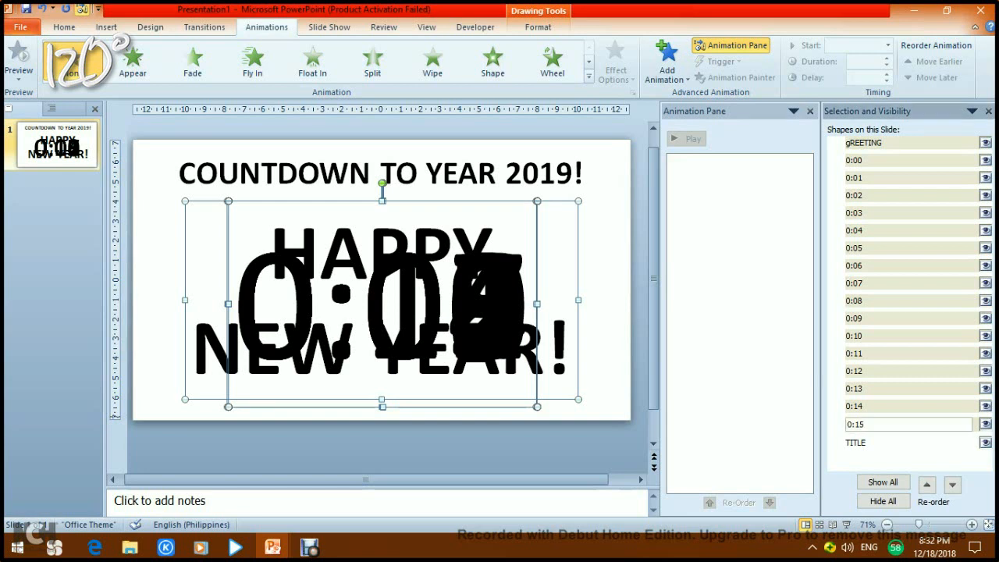
click(599, 447)
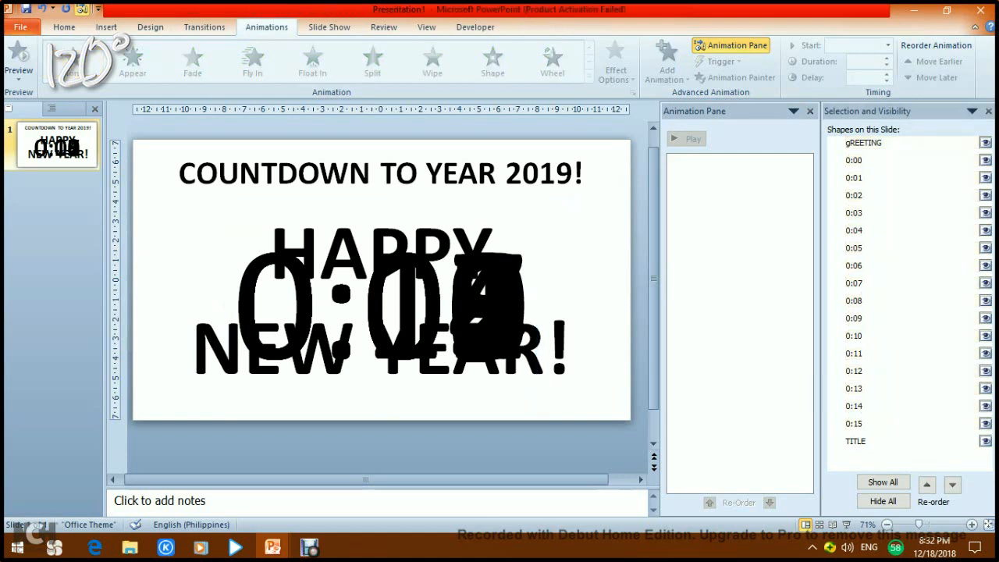
- Select all countdown shapes from 0:15 up to 0:00 together with the gREETING shape, leaving TITLE out
click(856, 424)
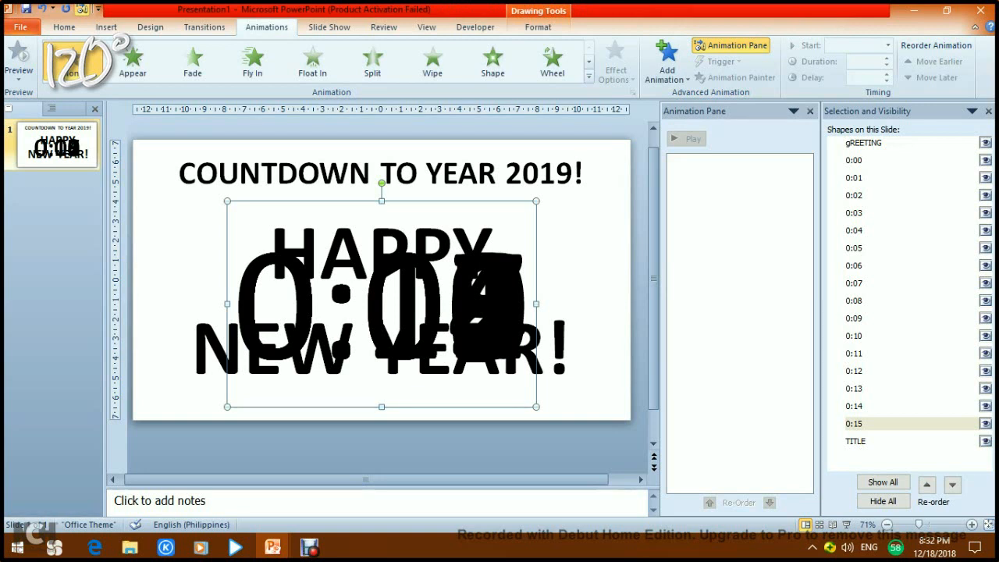
ctrl+click(855, 406)
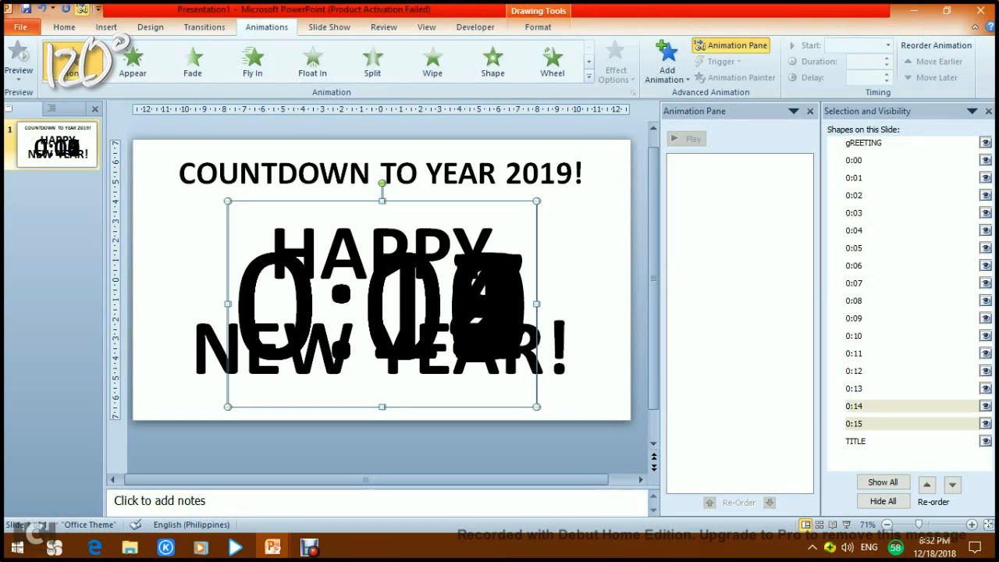
ctrl+click(855, 389)
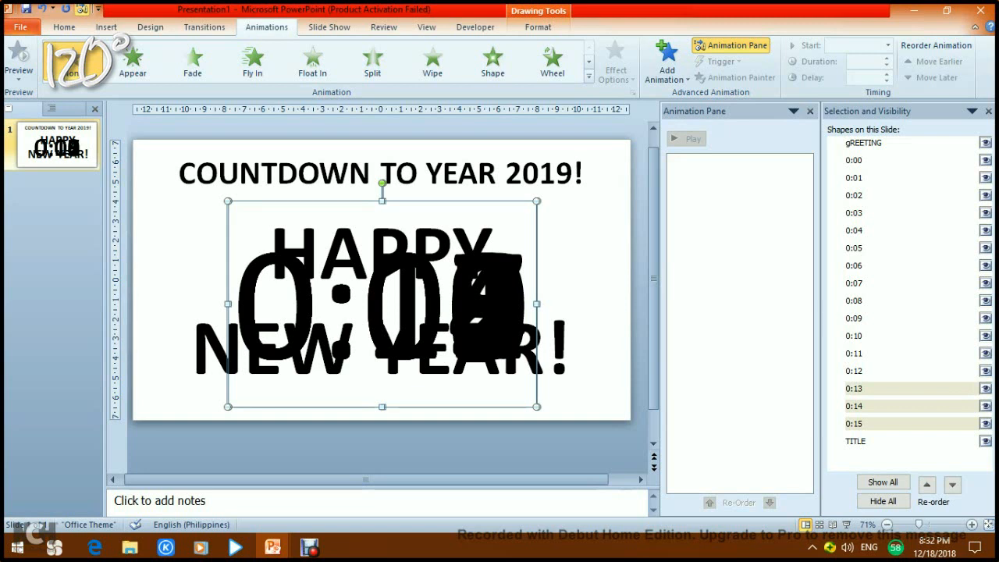
ctrl+click(855, 371)
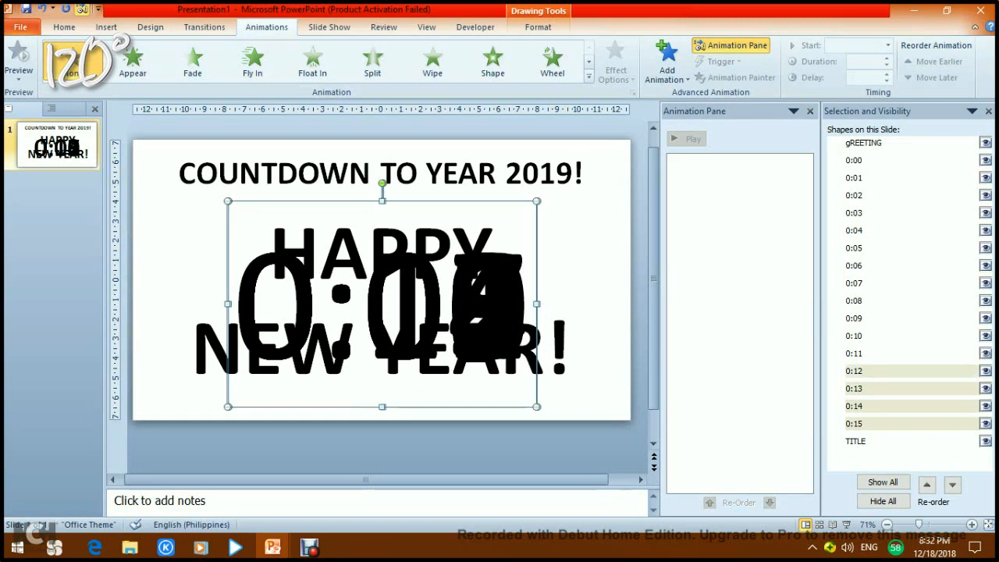
ctrl+click(854, 354)
ctrl+click(855, 336)
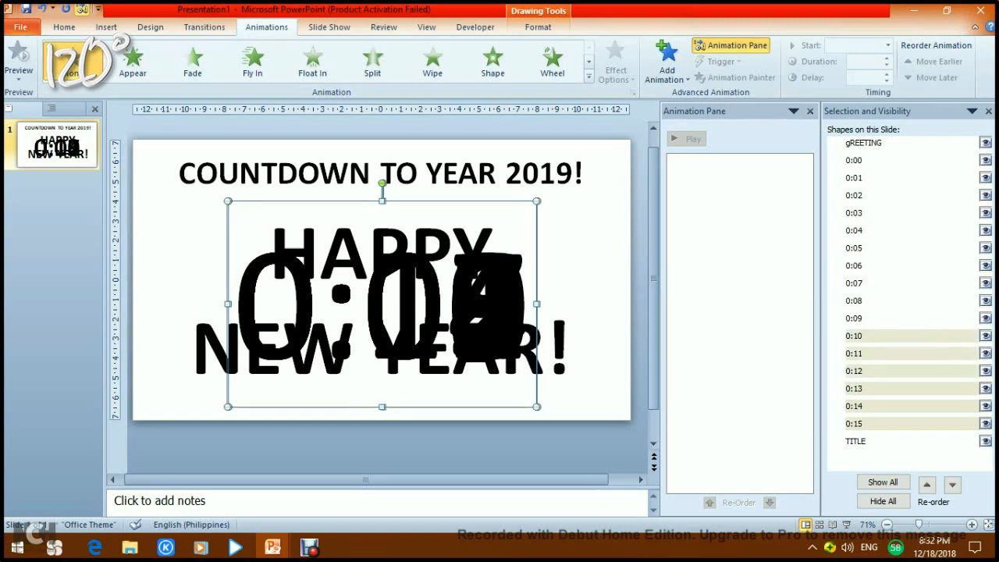
ctrl+click(855, 319)
ctrl+click(855, 301)
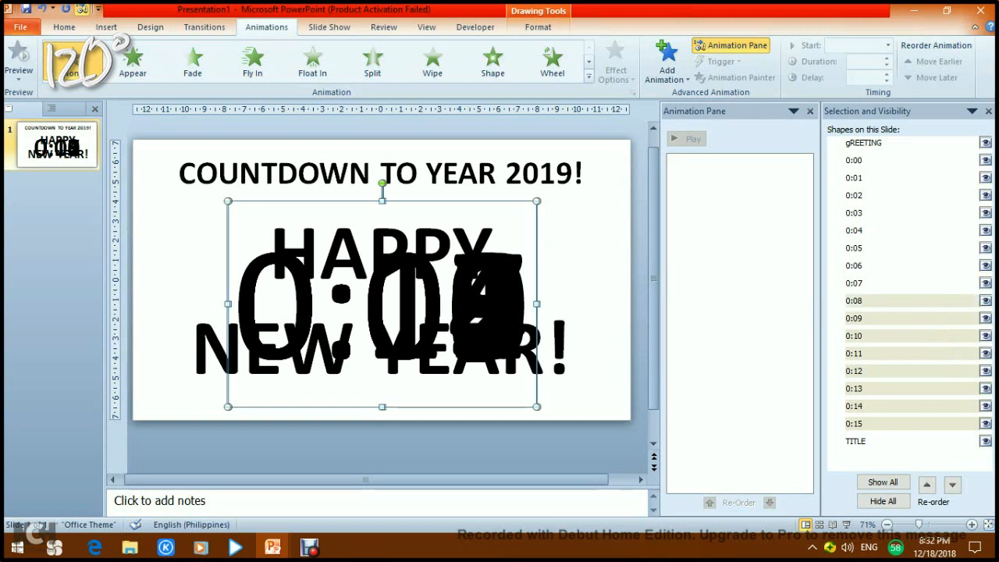
ctrl+click(855, 283)
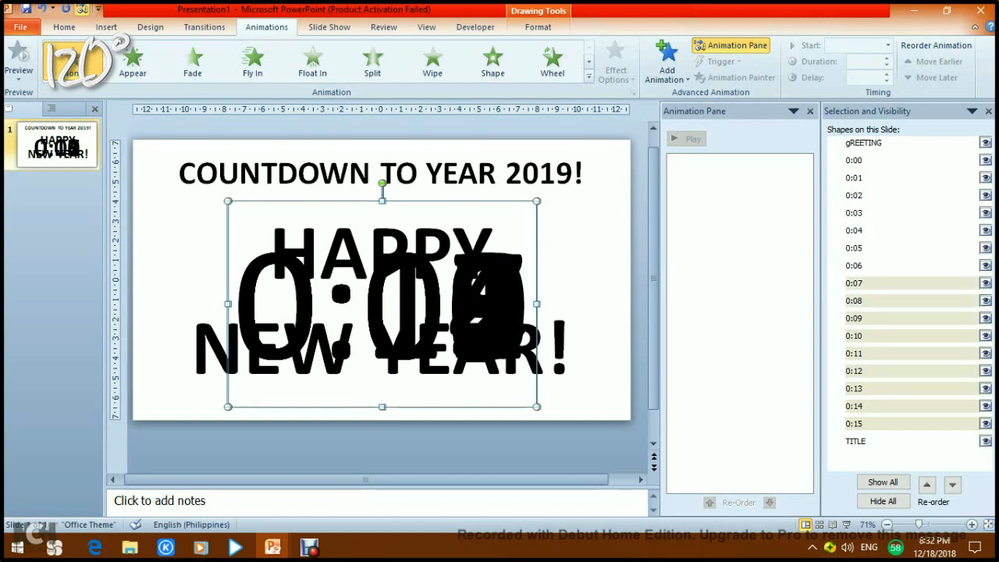
ctrl+click(855, 265)
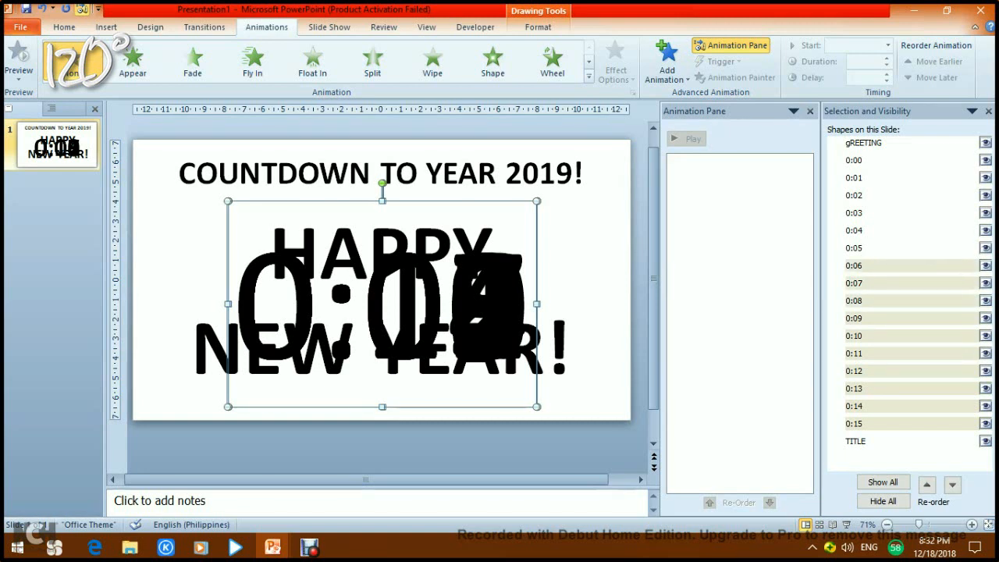
ctrl+click(855, 249)
ctrl+click(855, 230)
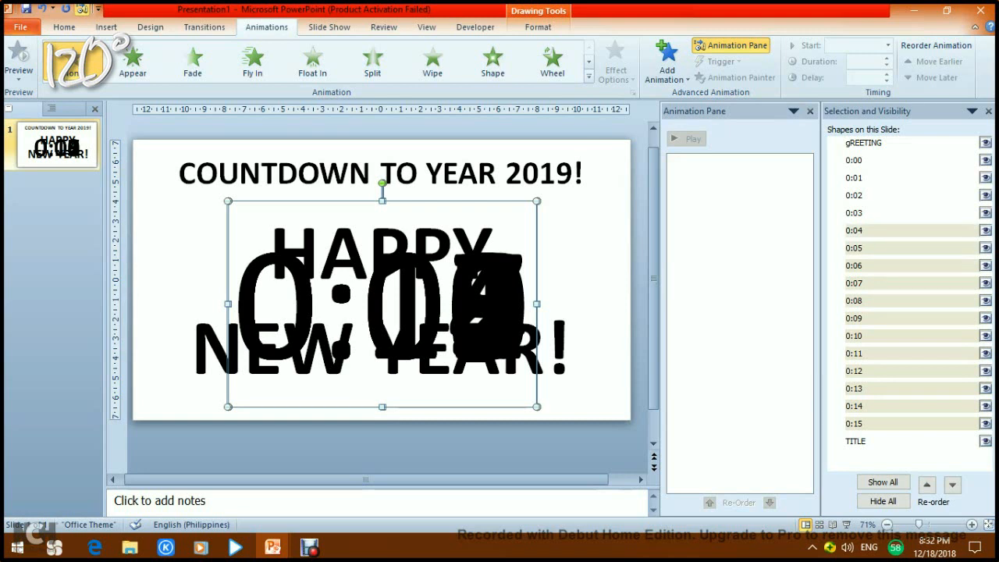
ctrl+click(855, 213)
ctrl+click(855, 195)
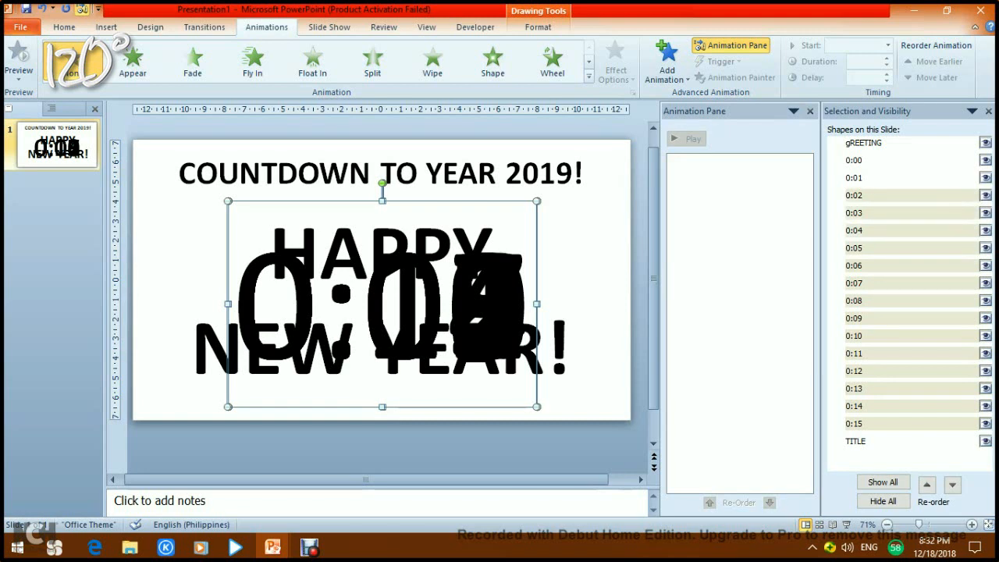
ctrl+click(854, 178)
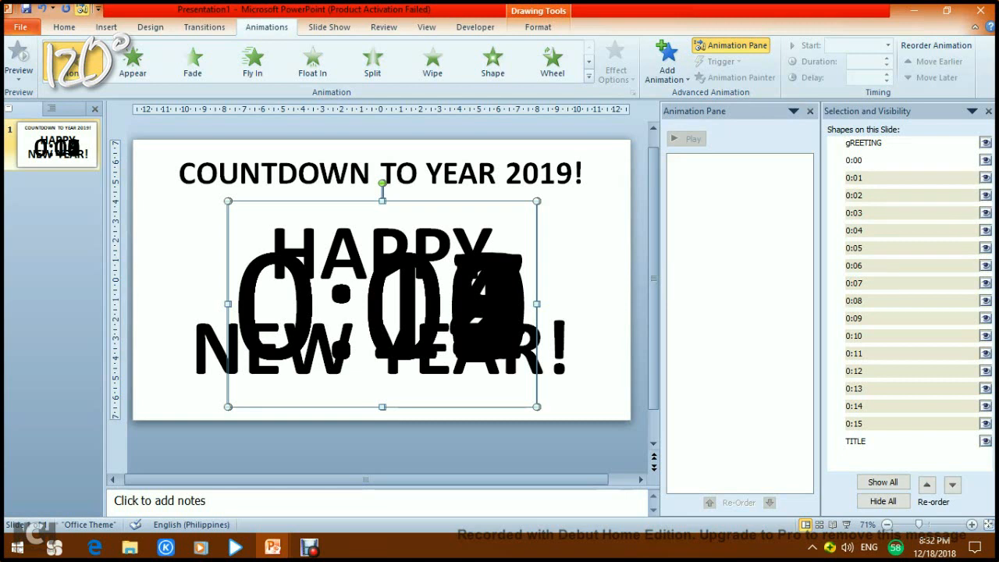
ctrl+click(855, 160)
ctrl+click(855, 143)
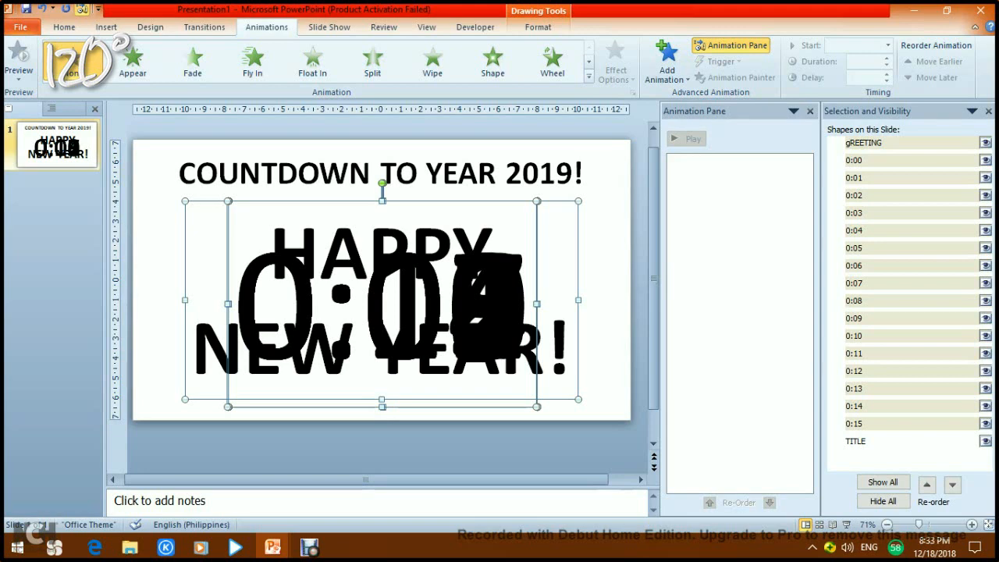
- Switch to the Countdown Timer presentation, play its countdown as a slide show, and return to Presentation1
mouse_move(273, 546)
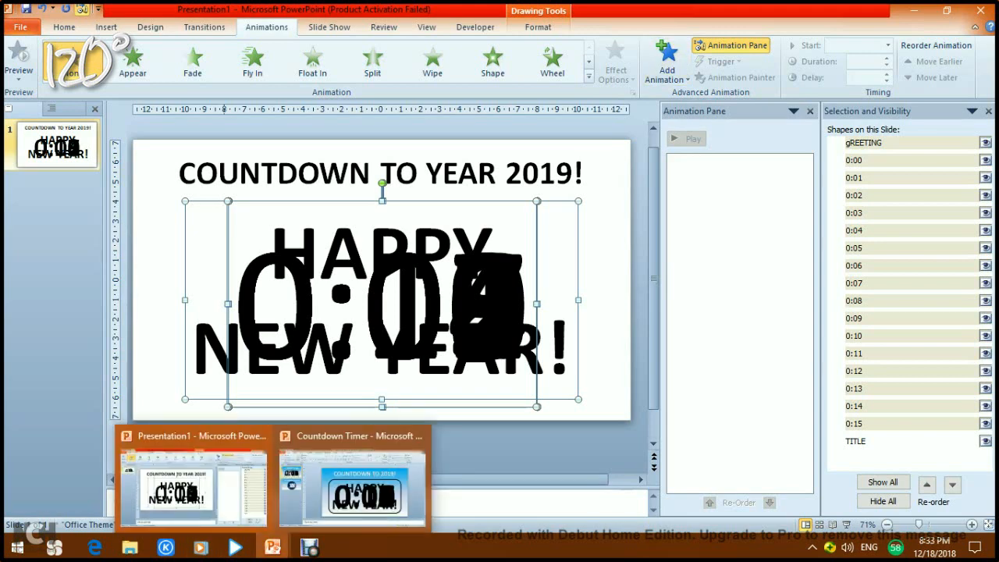
click(351, 488)
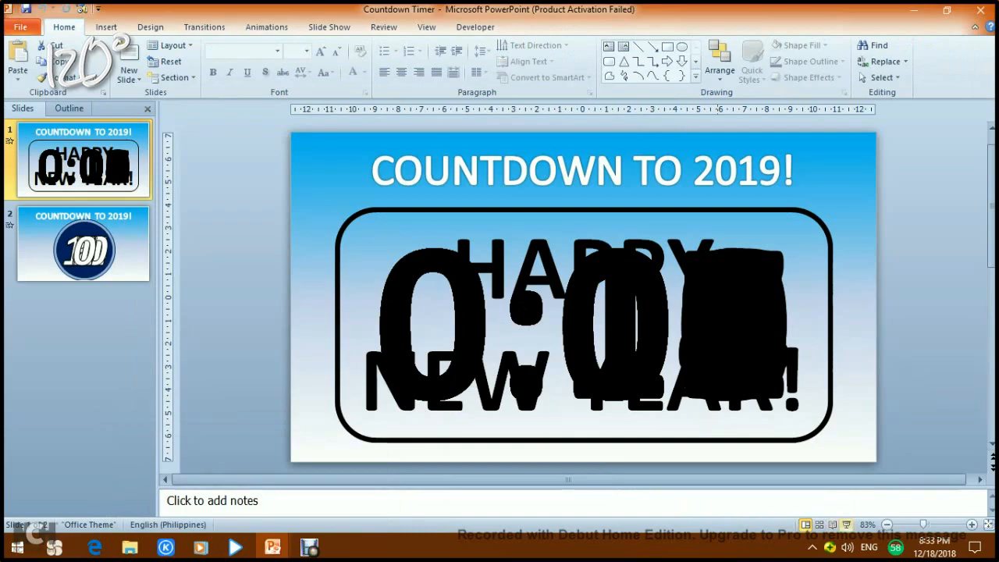
key(F5)
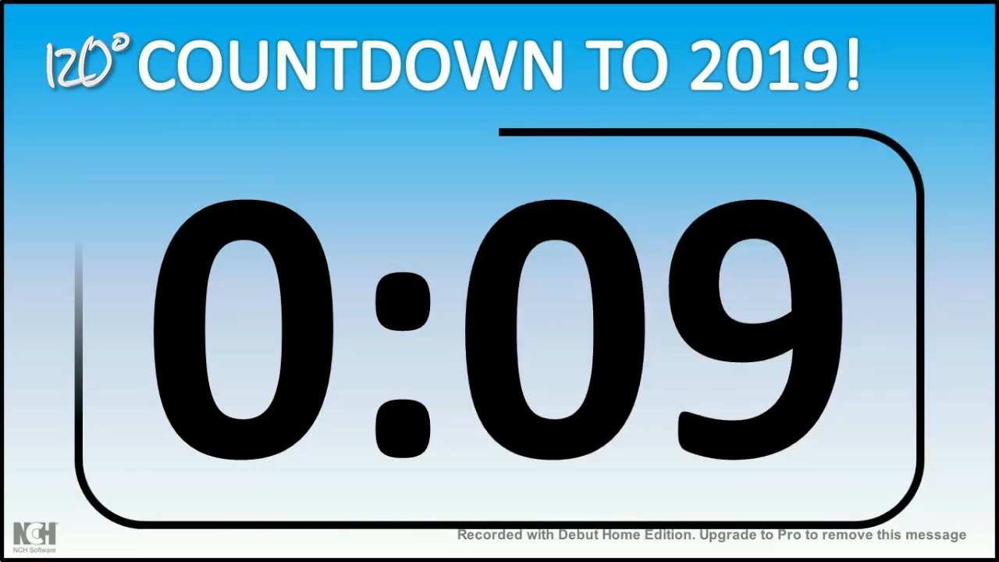
key(Escape)
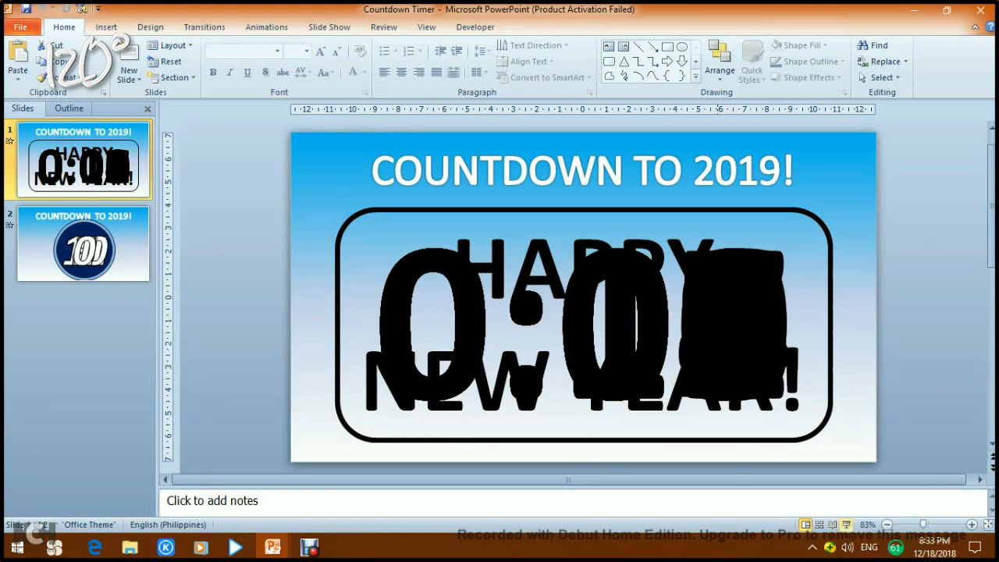
mouse_move(272, 547)
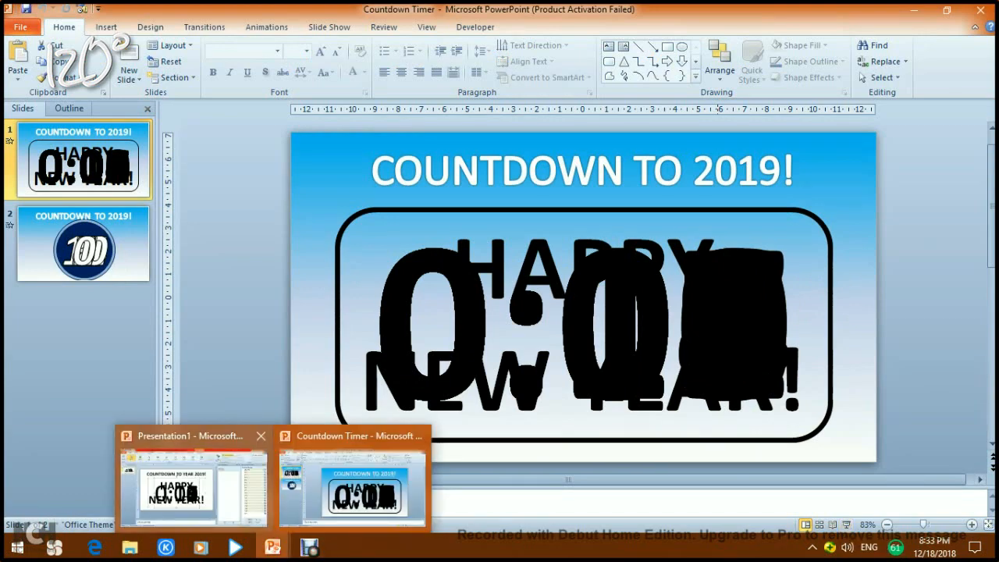
click(195, 488)
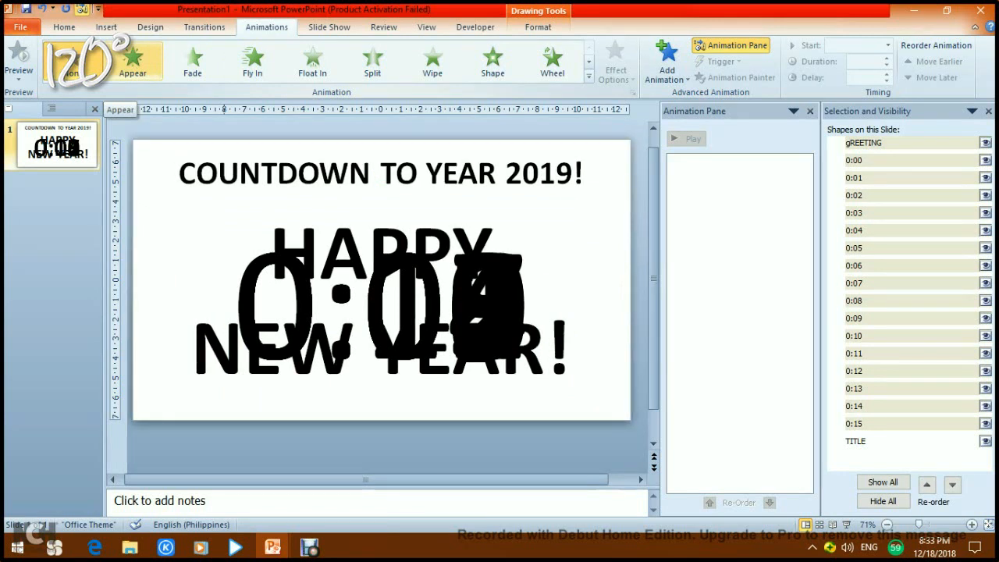
click(666, 63)
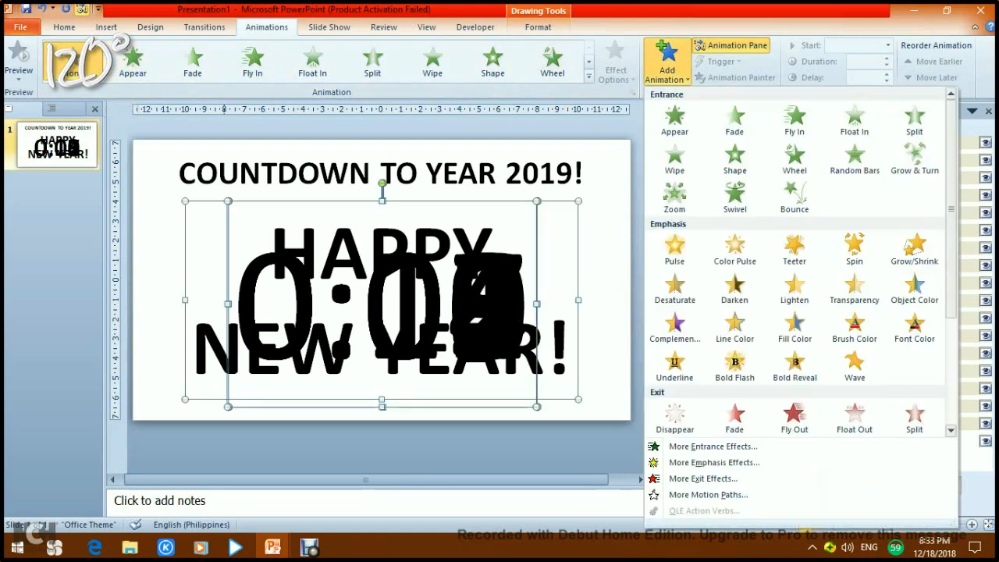
click(714, 462)
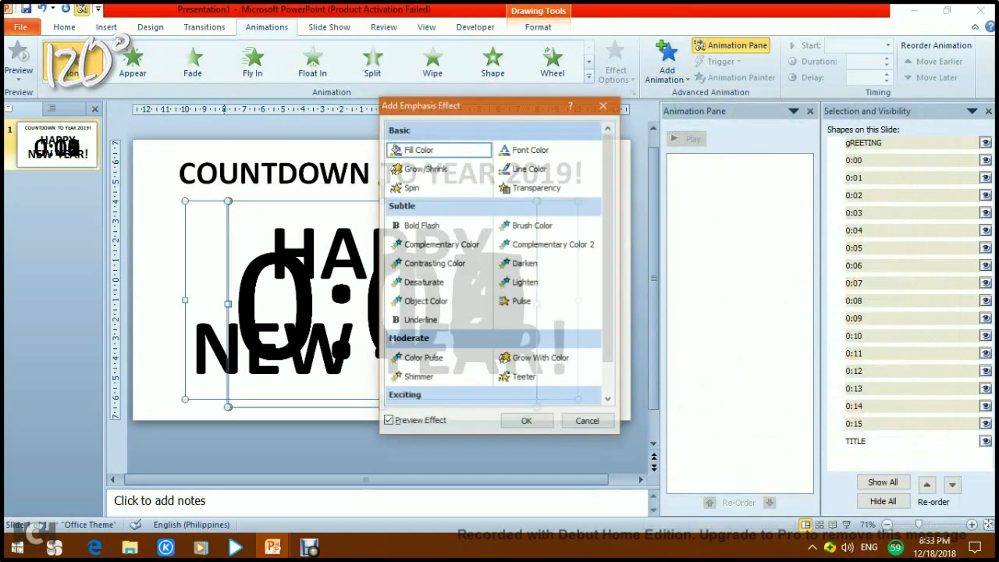
key(Escape)
- Add the Appear entrance animation to the selected countdown numbers and greeting, and make all these effects start With Previous
click(667, 63)
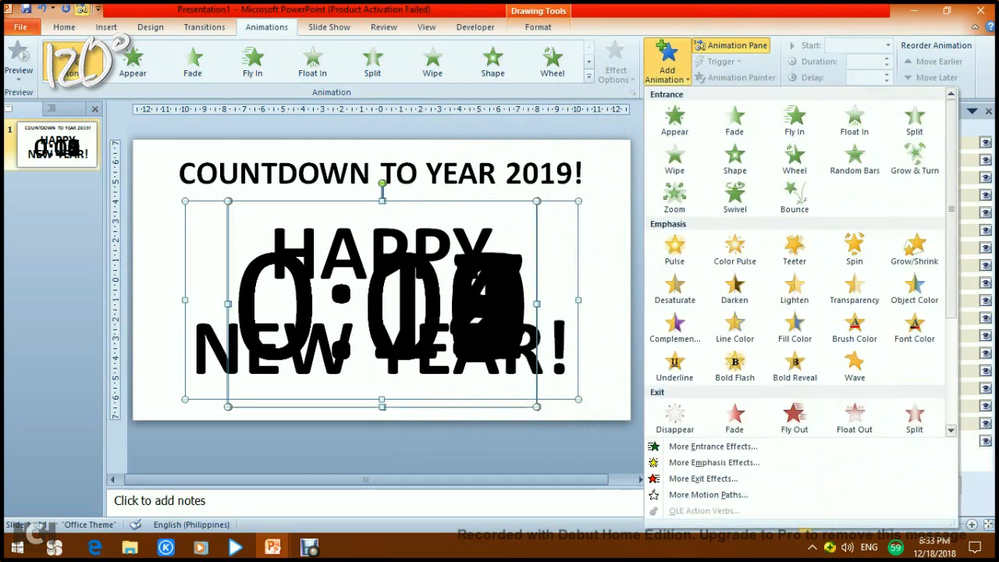
click(674, 119)
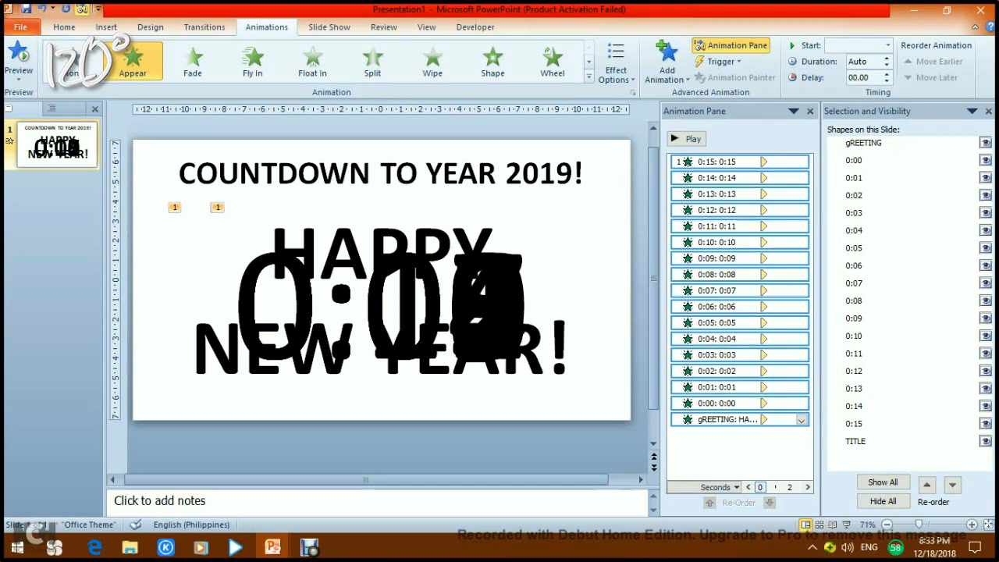
click(800, 420)
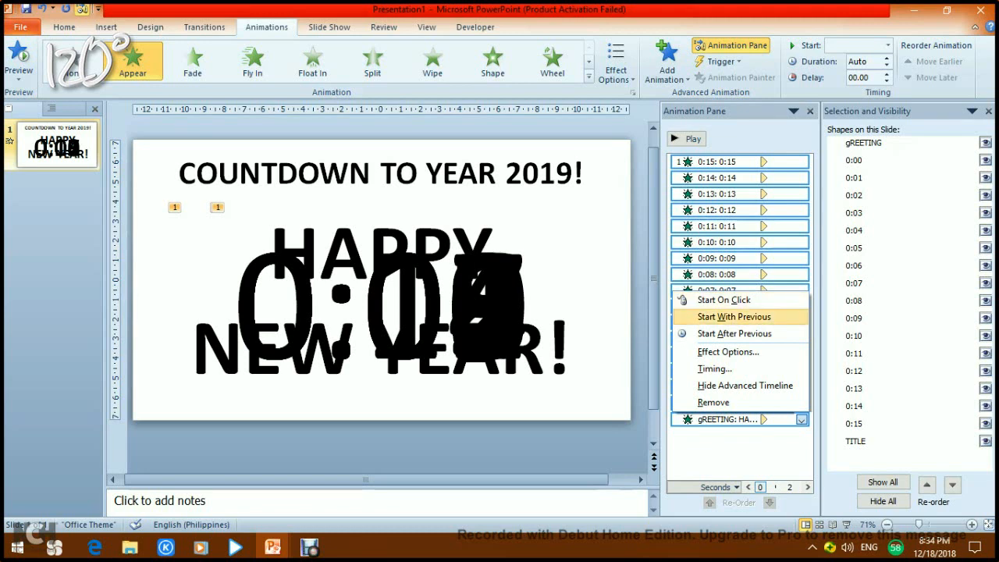
click(734, 316)
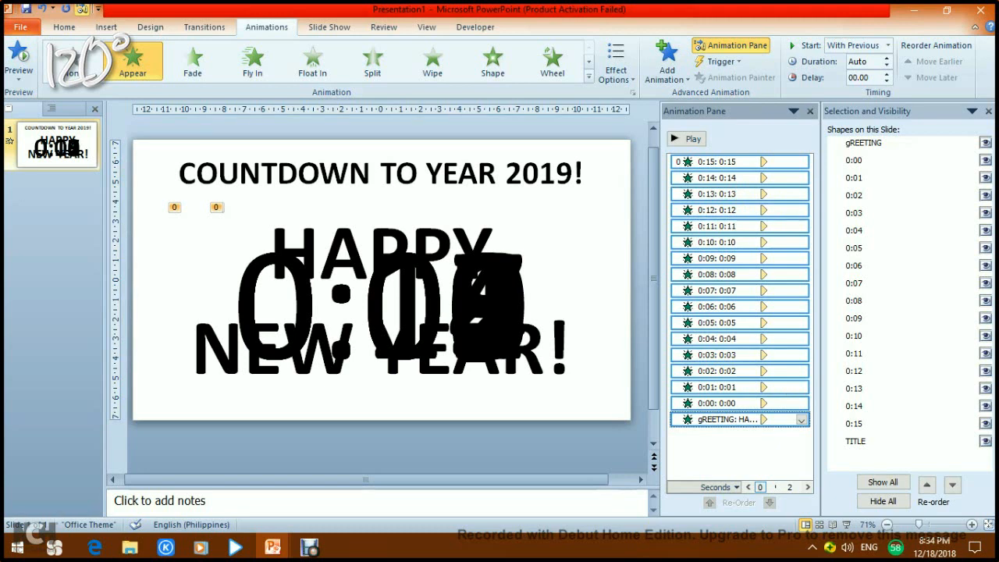
click(737, 452)
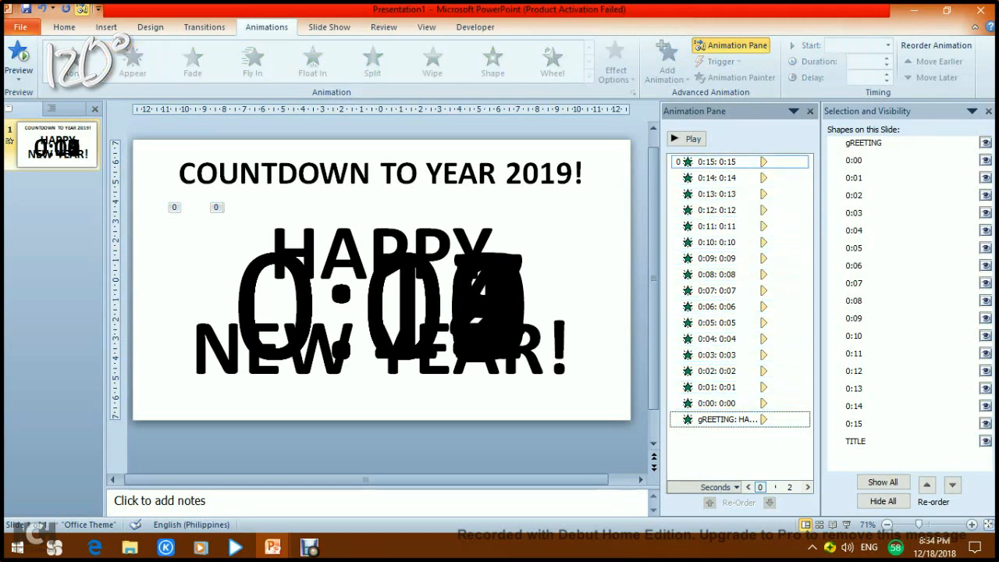
- Set the delay of the 0:14 Appear animation to 1 second
click(717, 162)
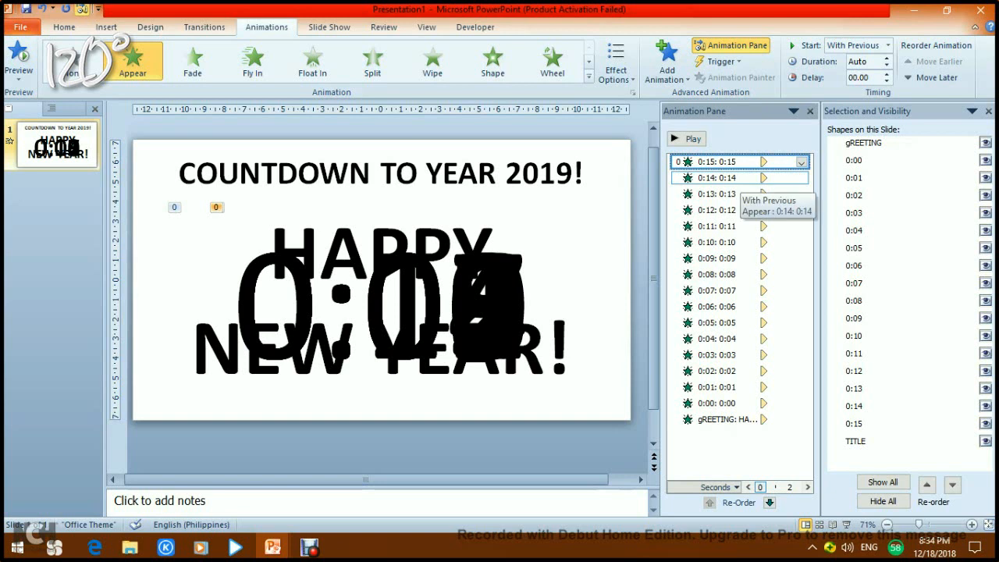
click(740, 178)
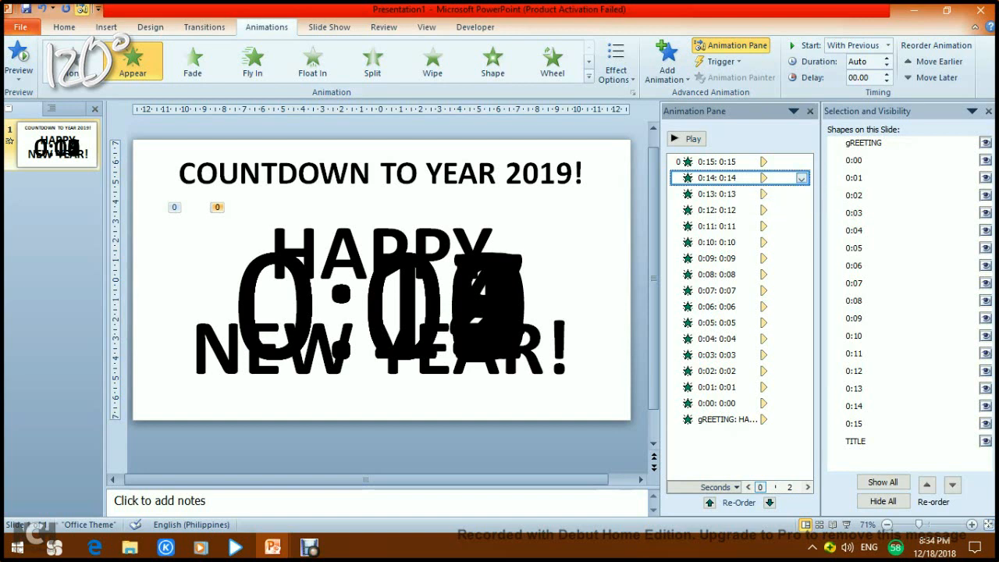
click(801, 178)
click(714, 263)
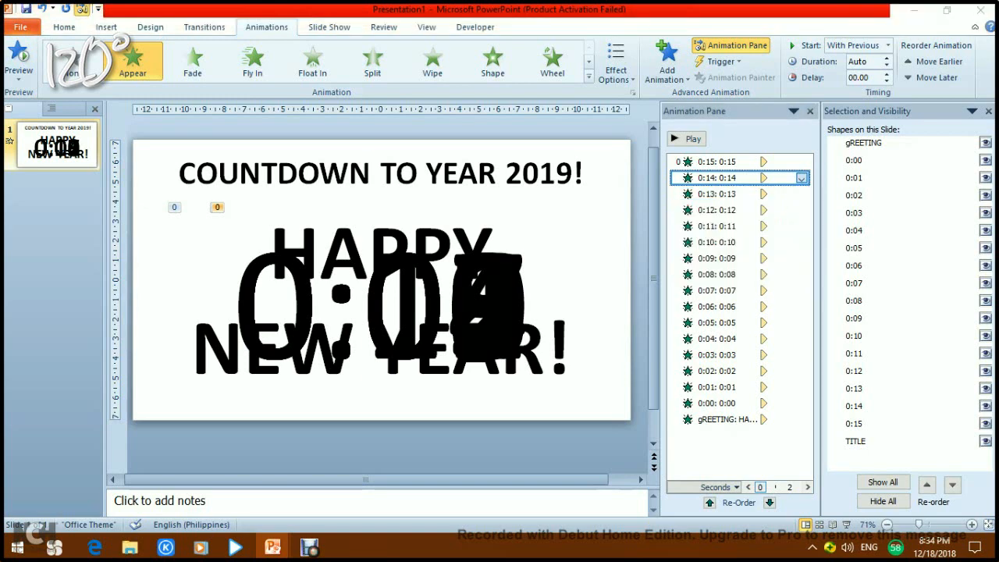
key(Tab)
text(1.5)
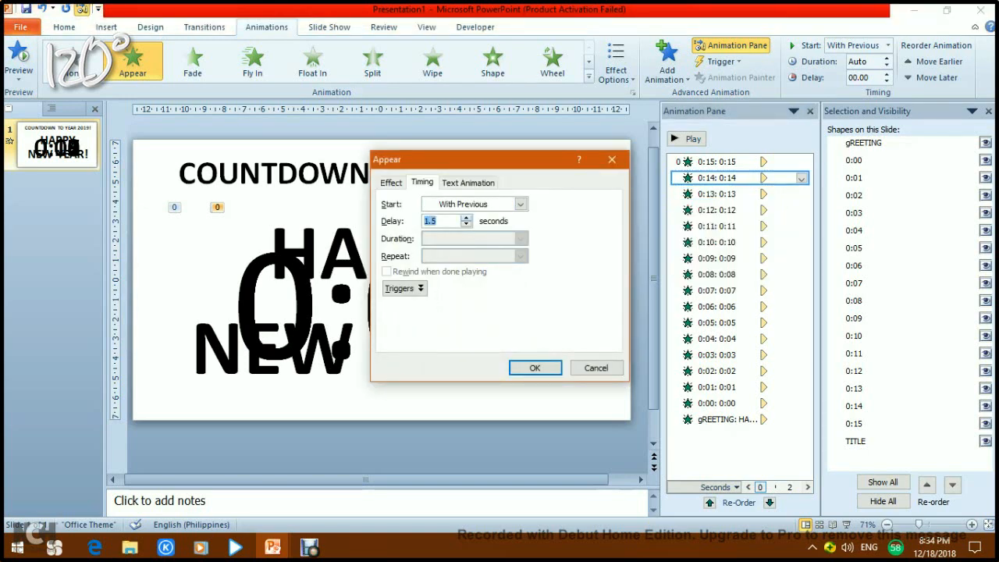
text(1)
key(Return)
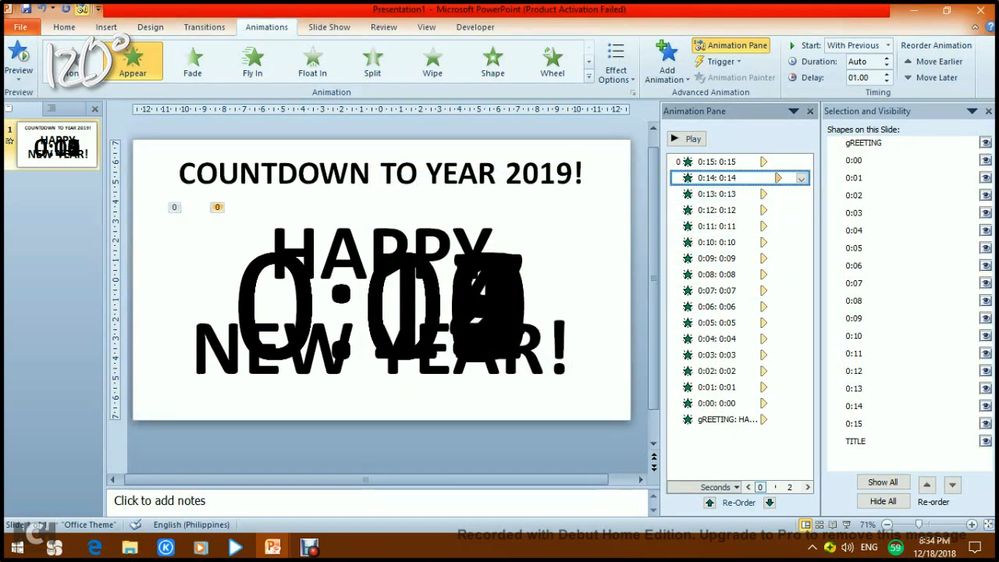
- Set the delay of the 0:13 Appear animation to 2 seconds
click(738, 193)
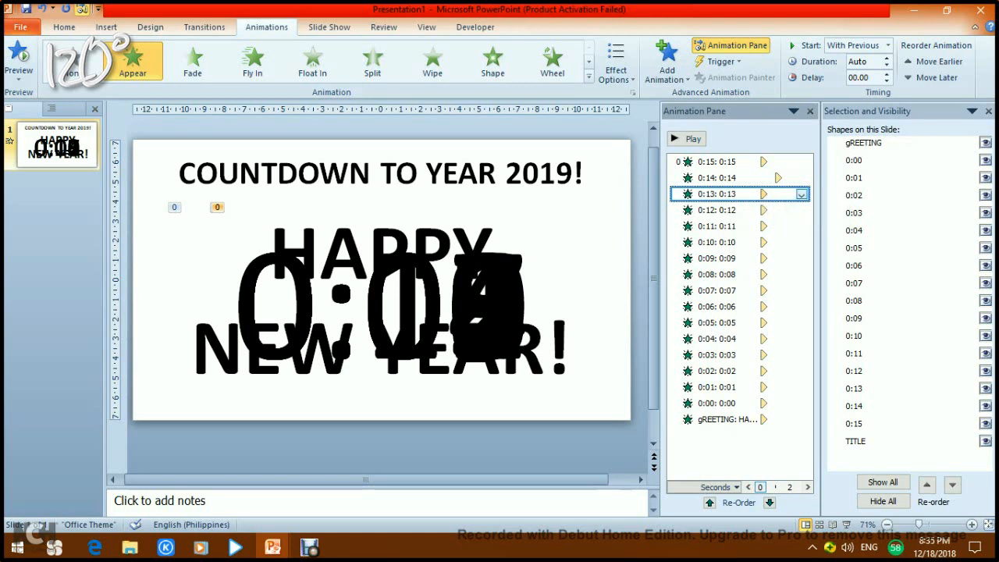
click(802, 194)
click(715, 280)
click(466, 217)
click(466, 217)
click(466, 218)
click(466, 218)
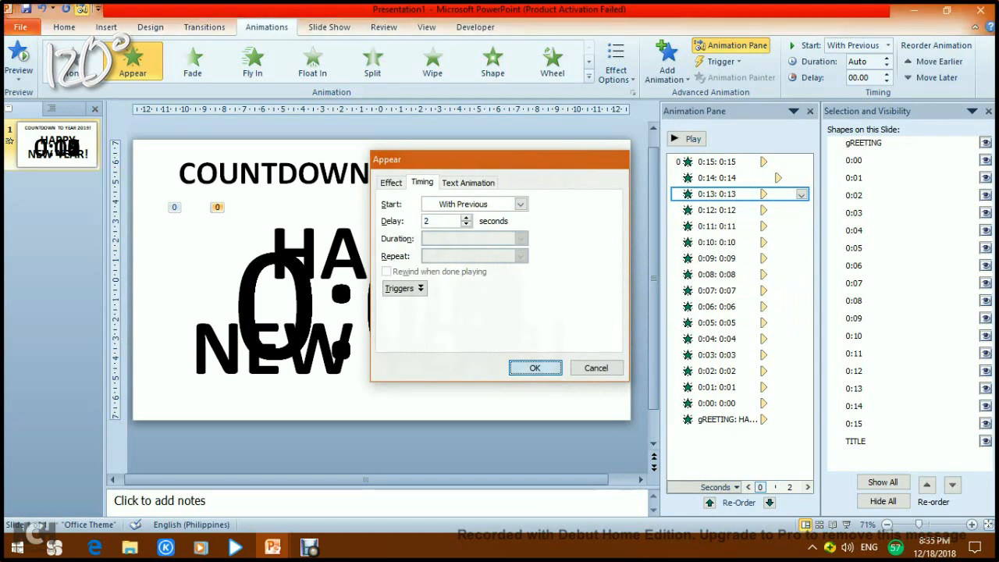
click(535, 367)
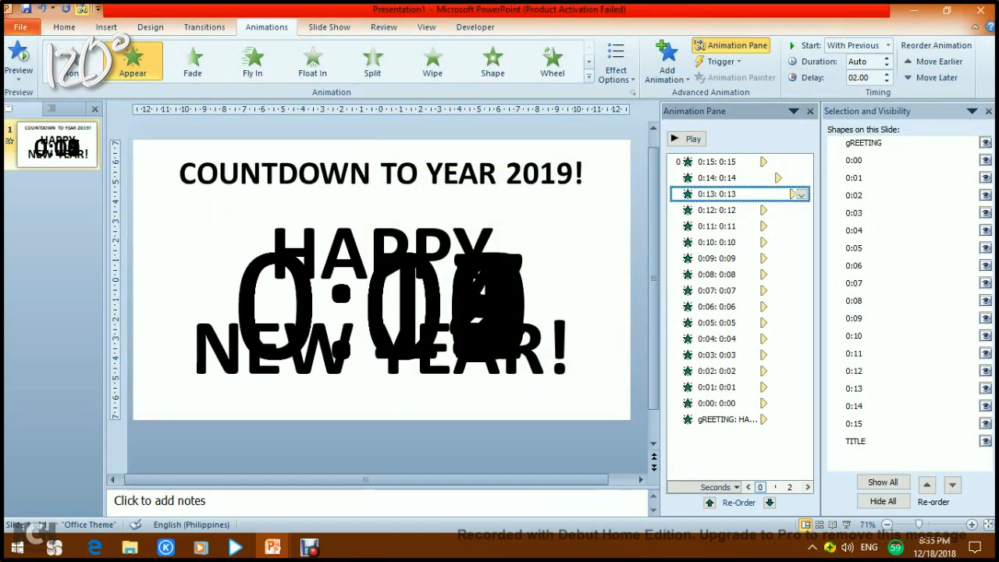
- Set the delay of the 0:12 Appear animation to 3 seconds
click(716, 210)
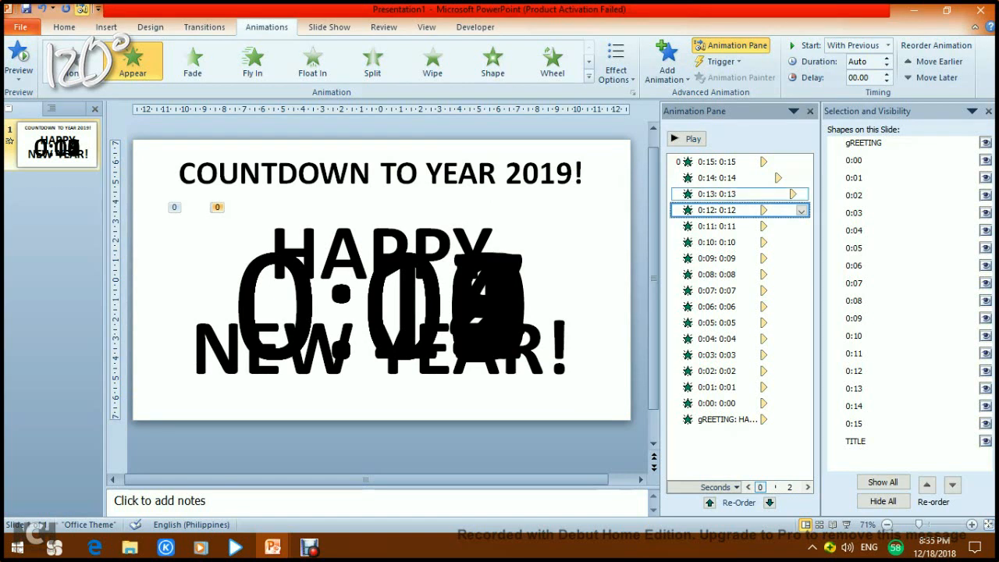
click(801, 210)
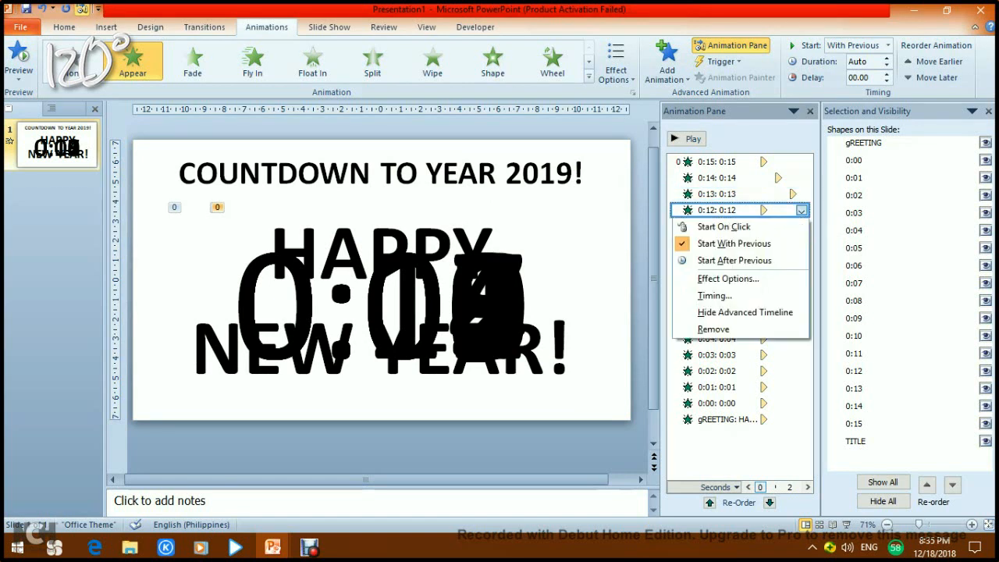
click(705, 292)
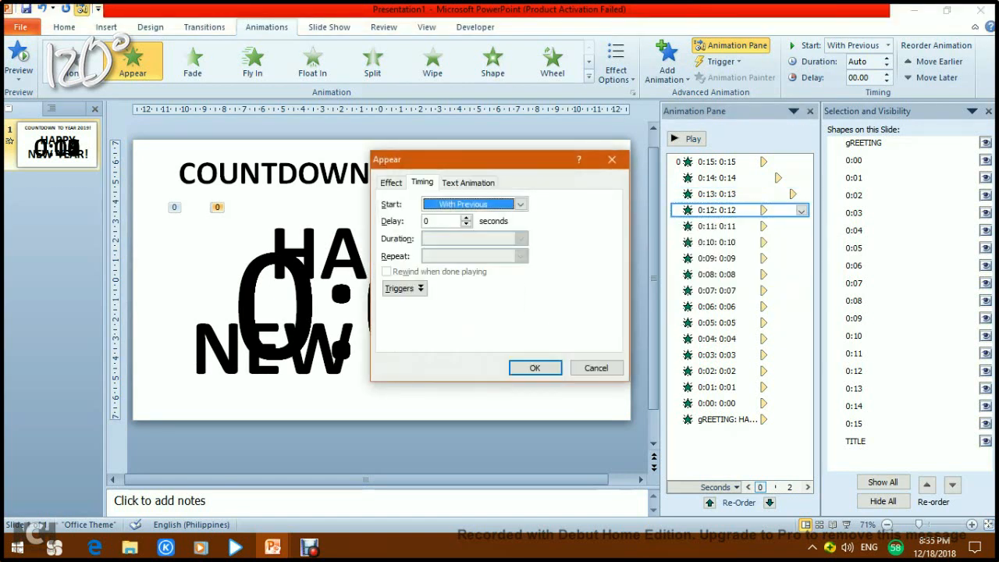
key(Tab)
text(3)
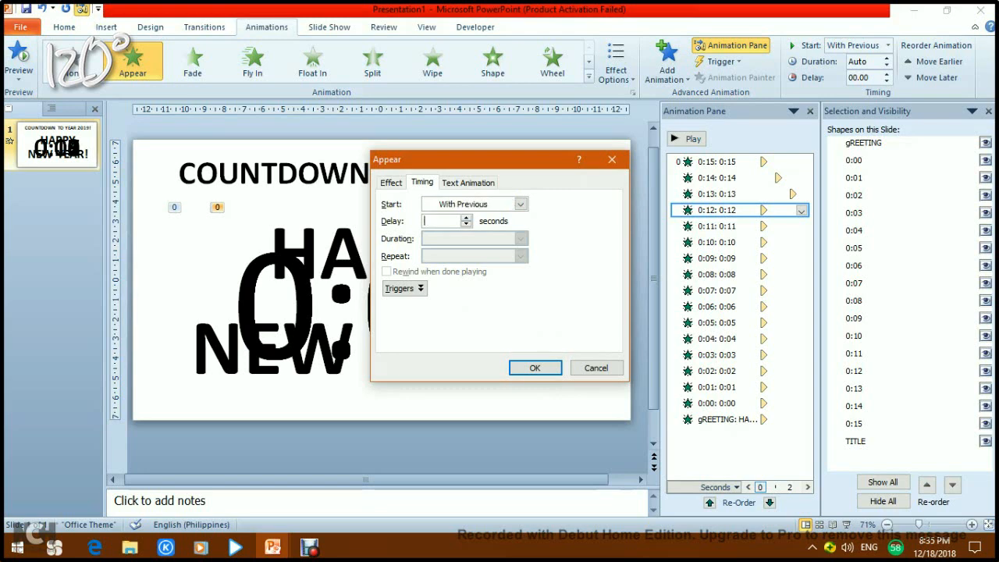
key(Return)
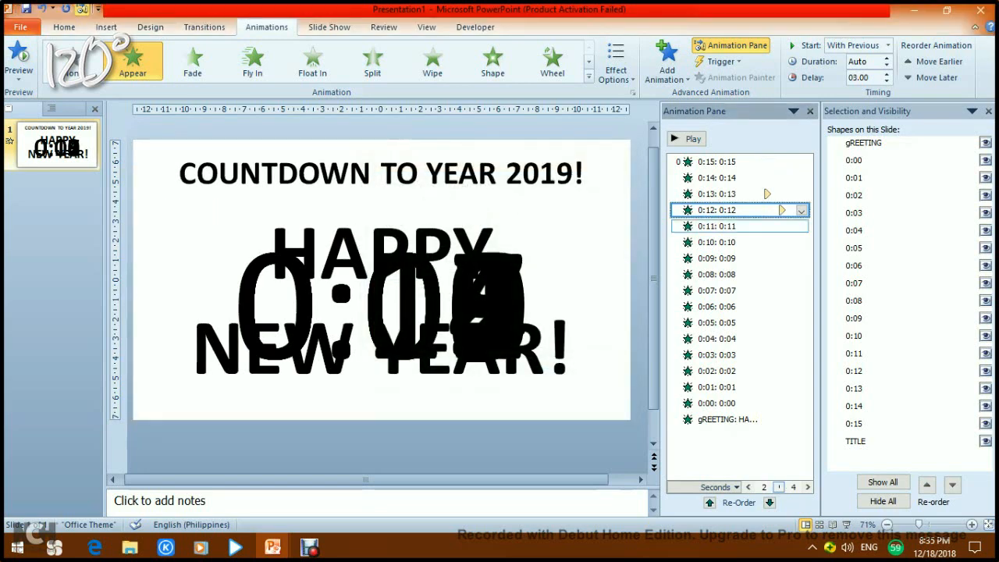
- Set the delay of the 0:11 Appear animation to 4 seconds
click(741, 226)
click(801, 227)
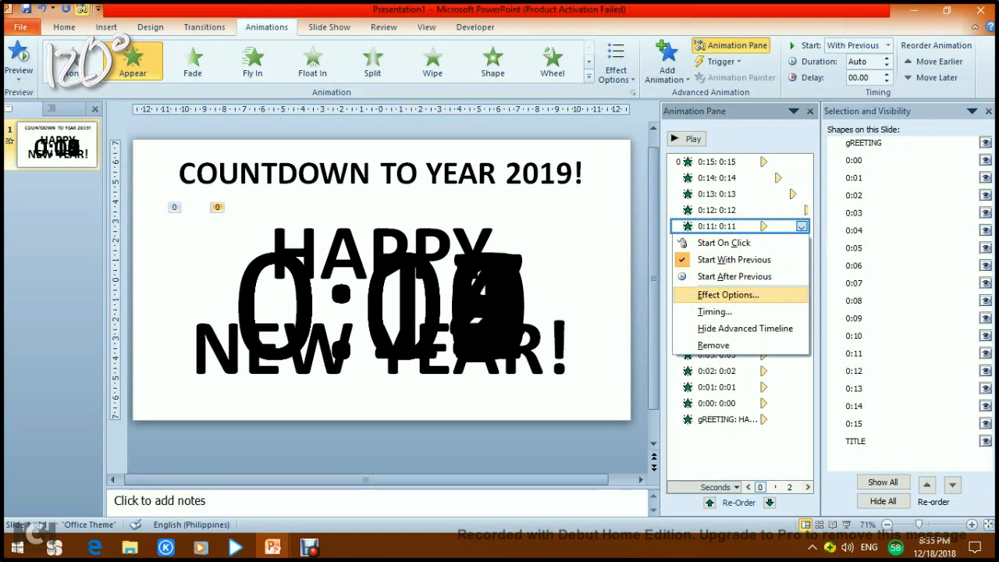
click(722, 309)
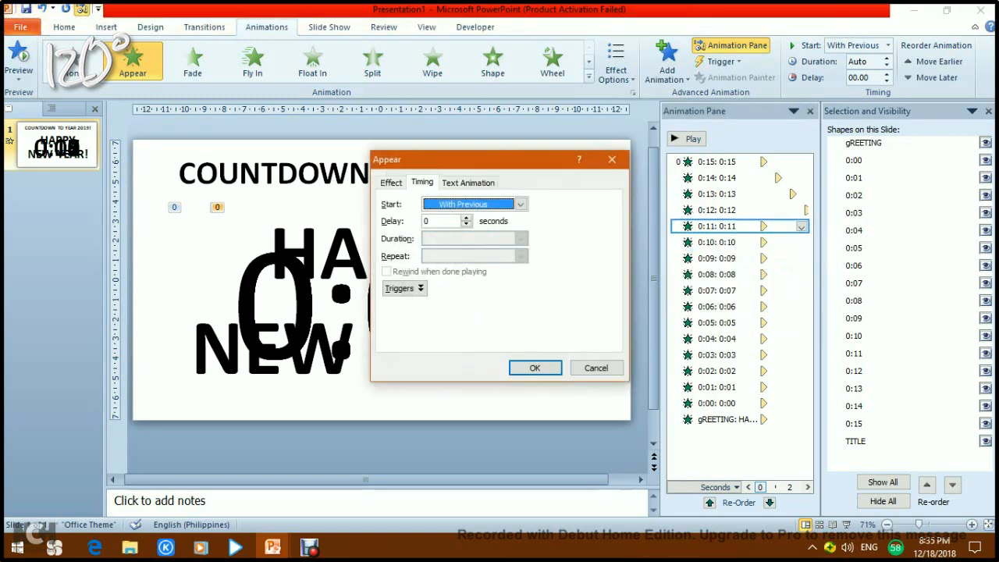
key(Tab)
text(4)
key(Return)
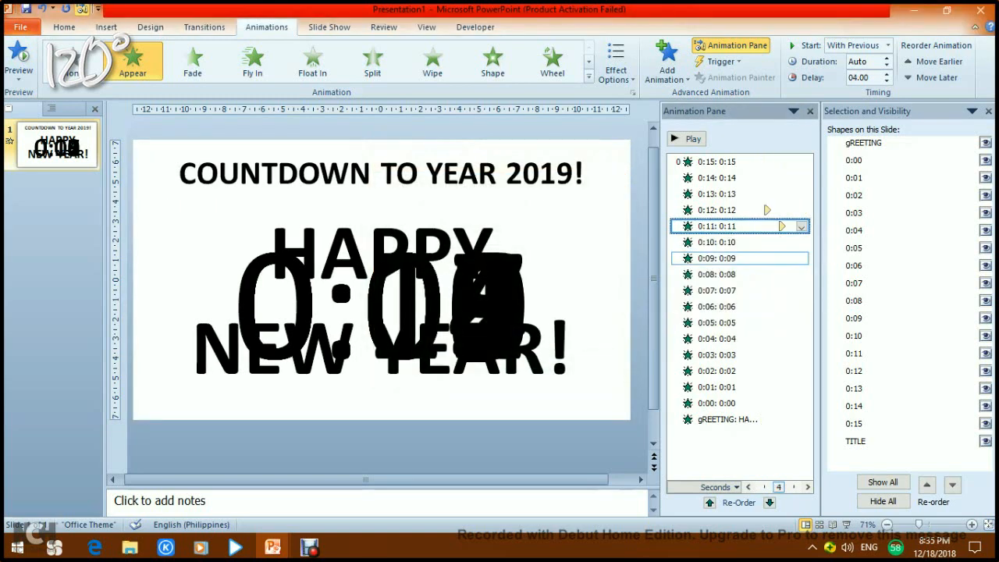
- Set the delay of the 0:10 Appear animation to 5 seconds
click(742, 243)
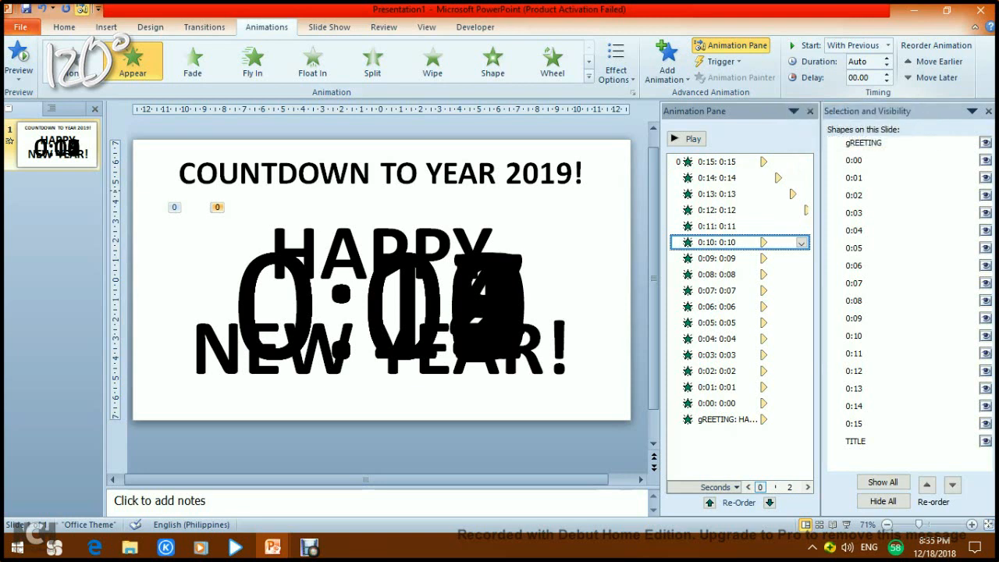
click(801, 243)
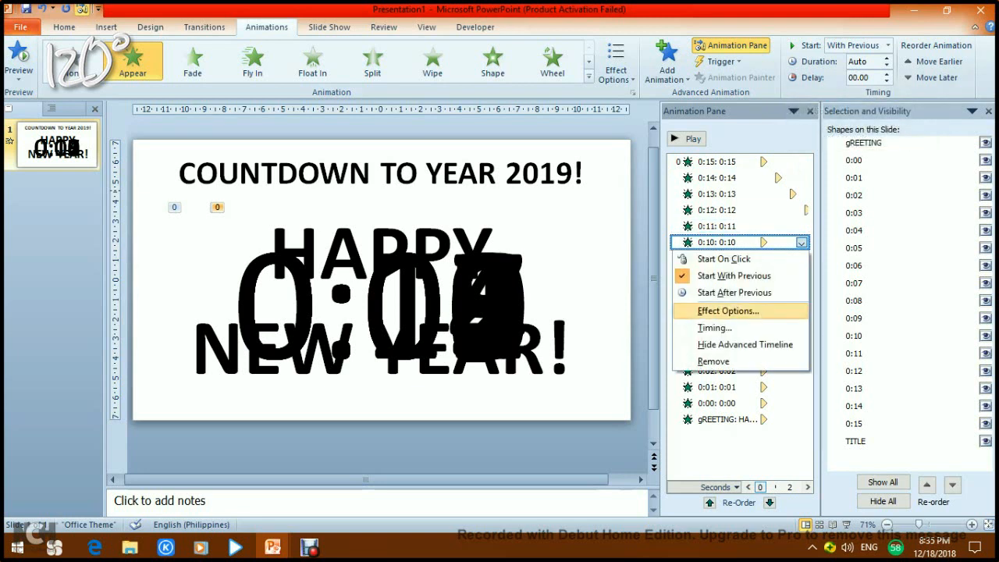
click(715, 328)
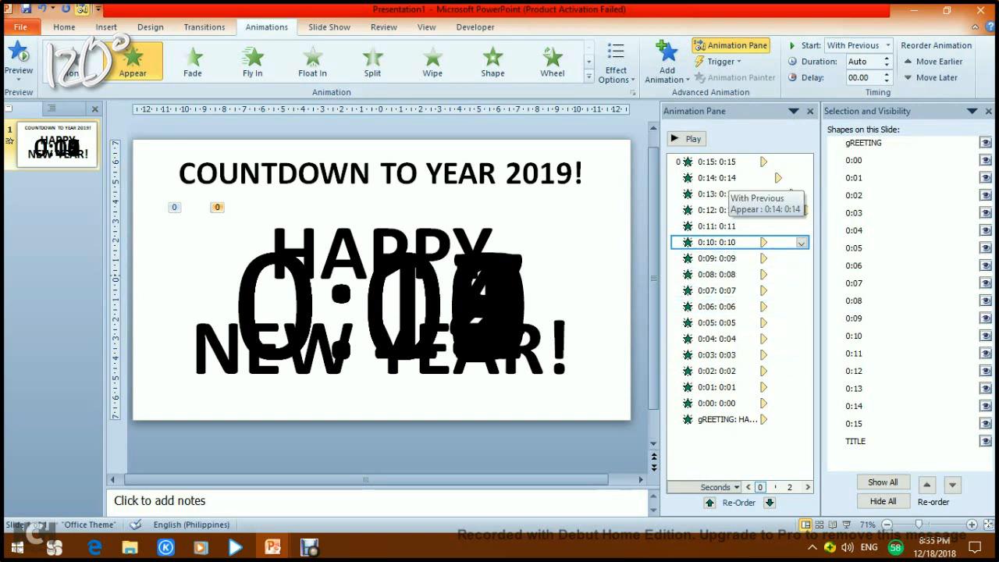
double_click(853, 77)
text(05)
key(Return)
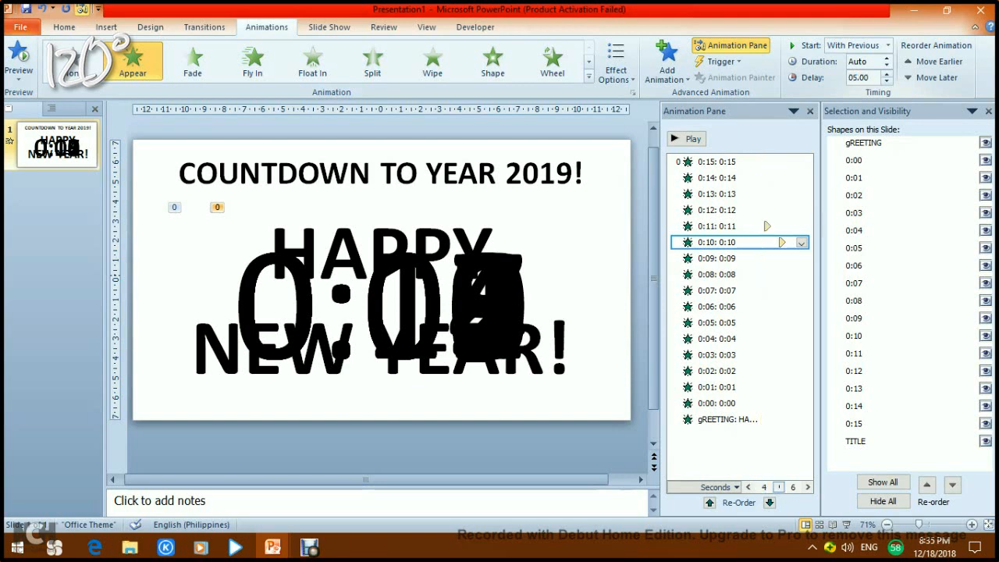
- Set the Appear animation delays to 6 seconds for 0:09 and 7 seconds for 0:08
click(717, 259)
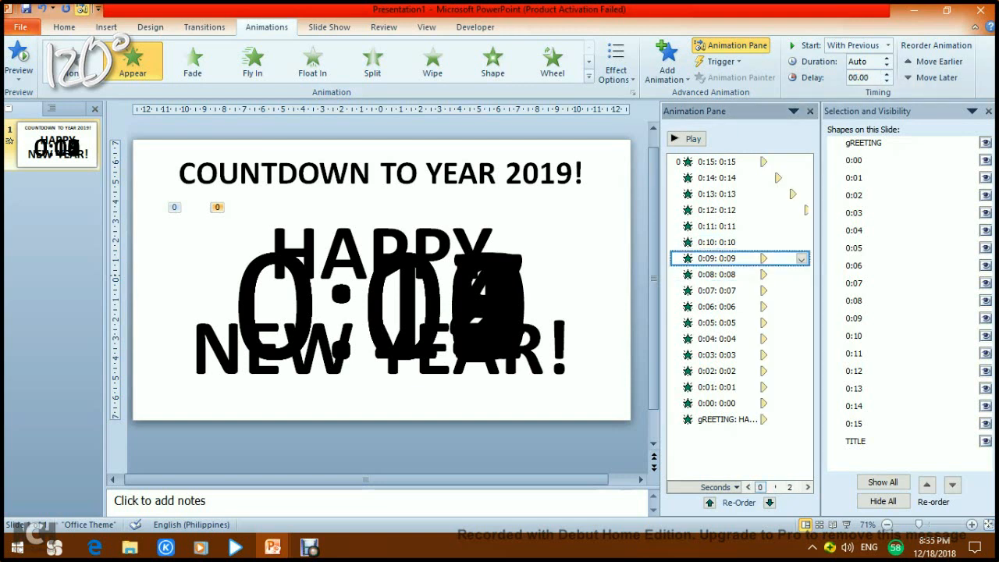
double_click(854, 77)
text(6)
key(Return)
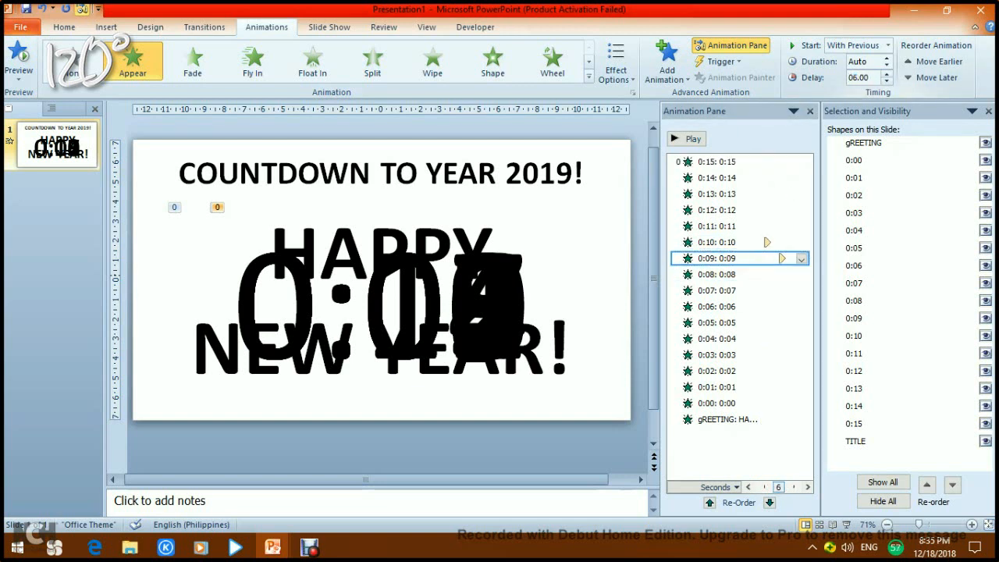
click(716, 275)
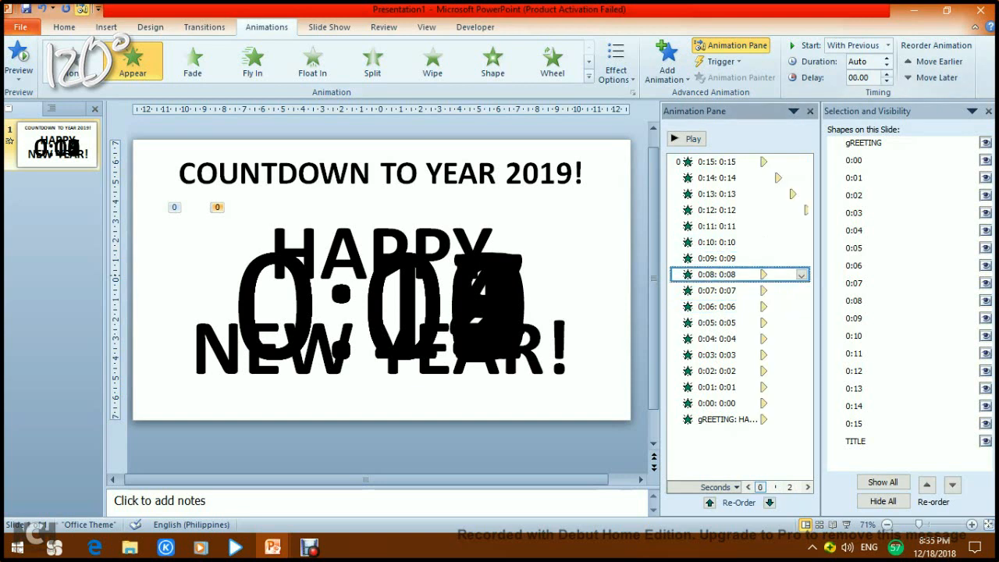
double_click(857, 78)
text(7)
key(Return)
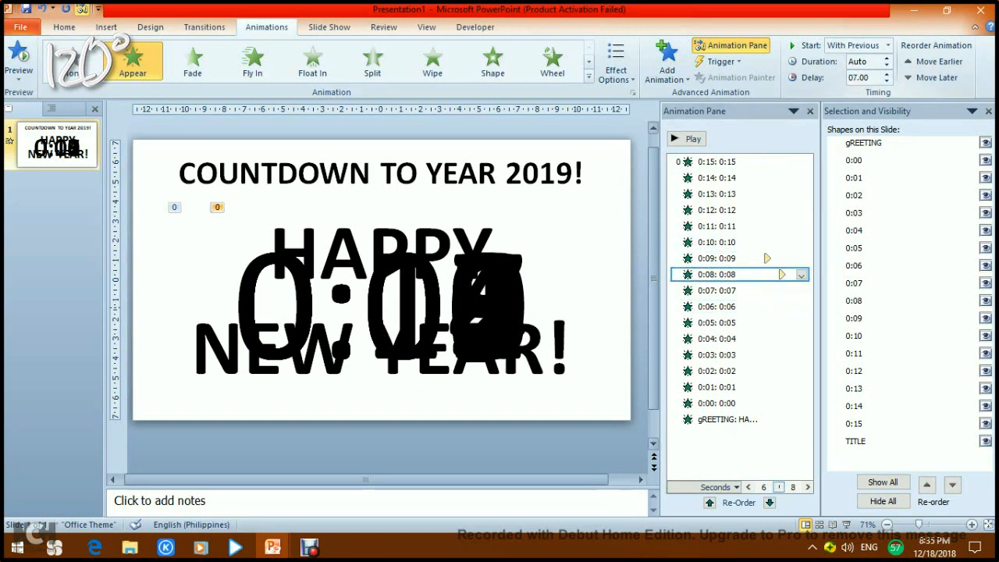
- Set the Appear animation delays to 8 seconds for 0:07 and 9 seconds for 0:06
click(717, 290)
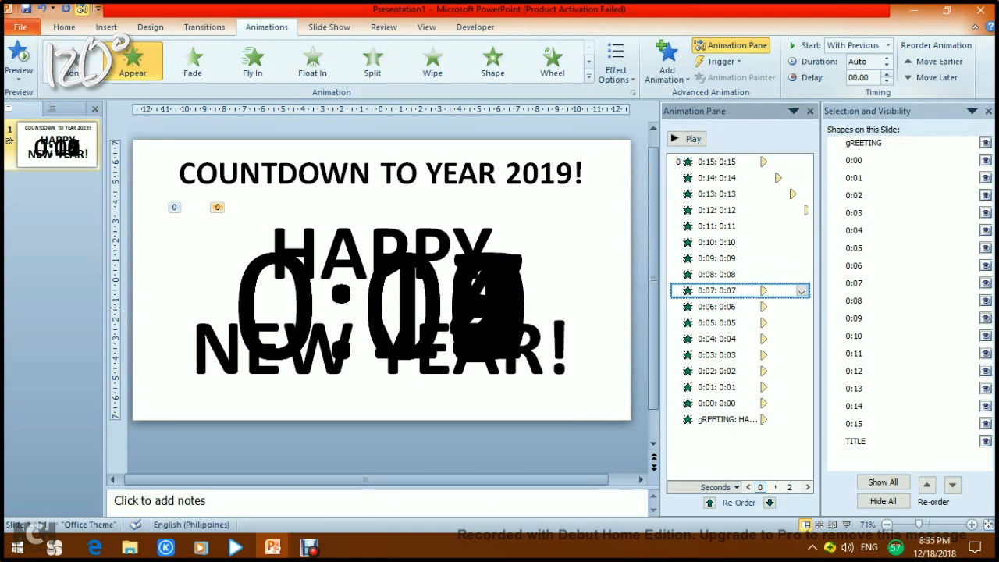
double_click(856, 77)
text(8)
key(Return)
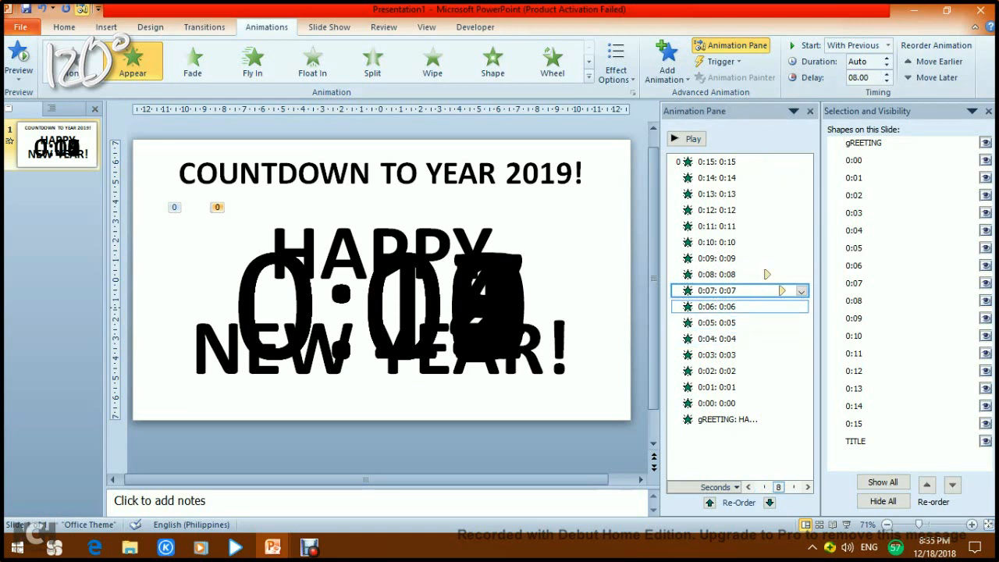
click(717, 307)
double_click(855, 77)
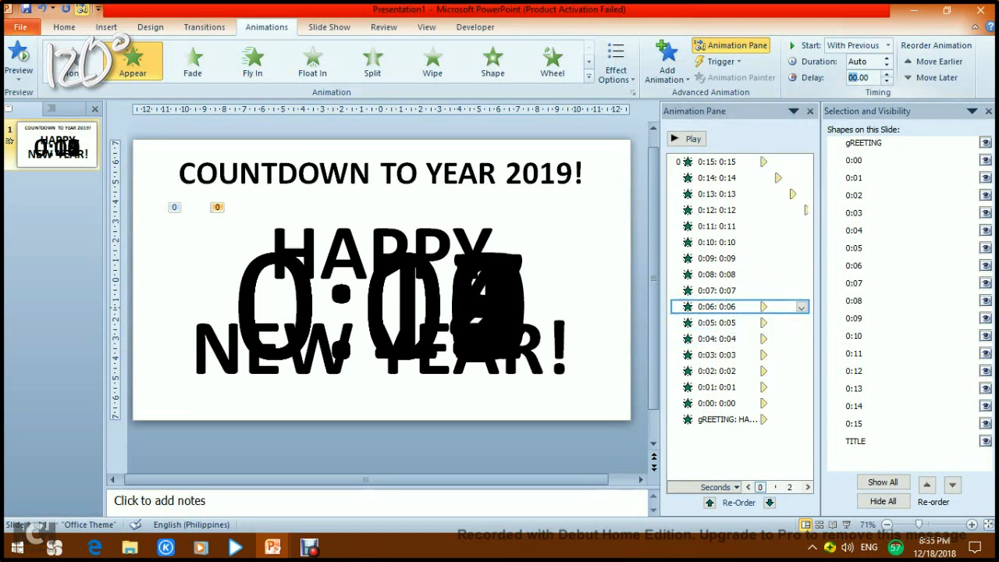
text(9)
key(Return)
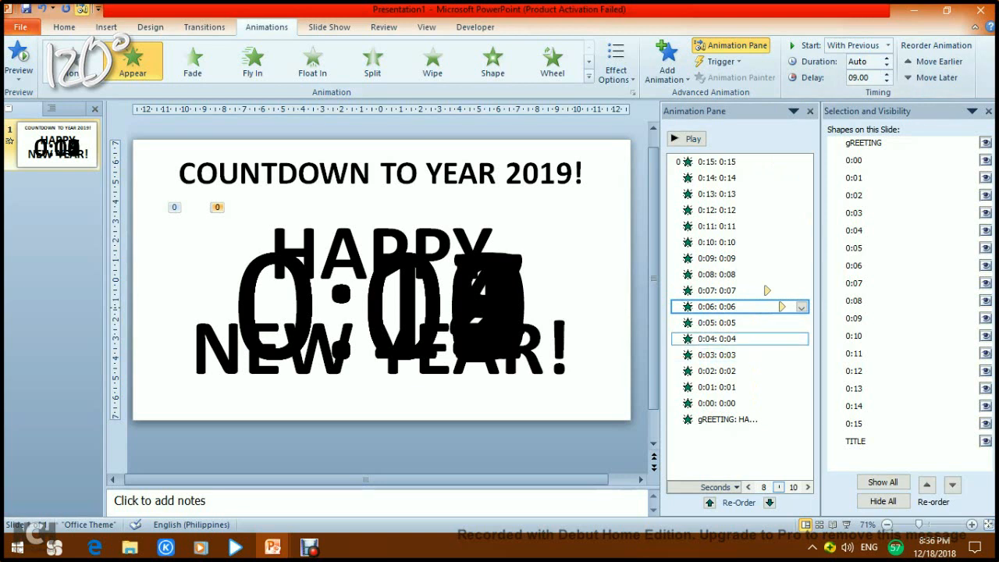
- Set the Appear animation delays to 10 seconds for 0:05 and 11 seconds for 0:04
click(716, 322)
click(856, 78)
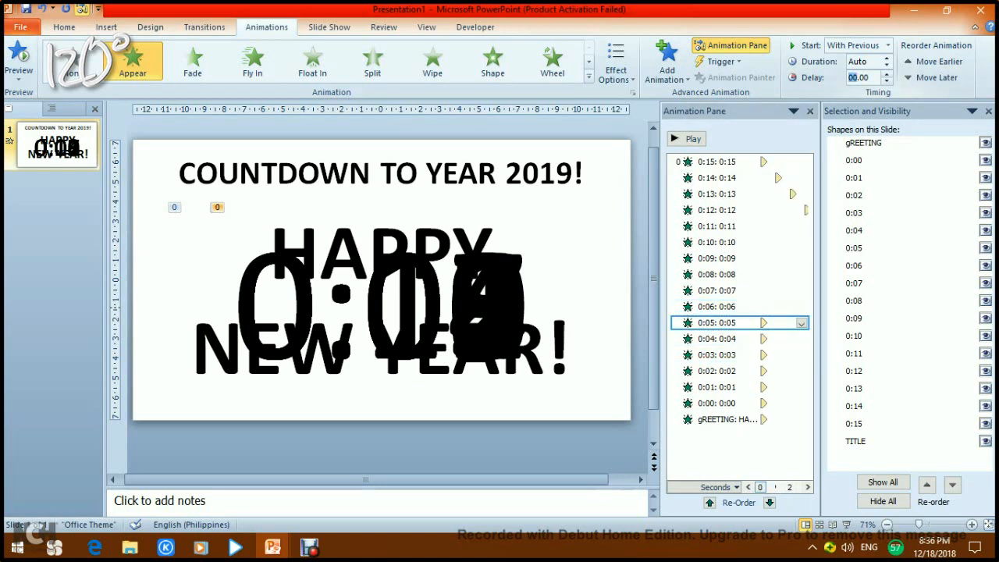
text(10)
key(Return)
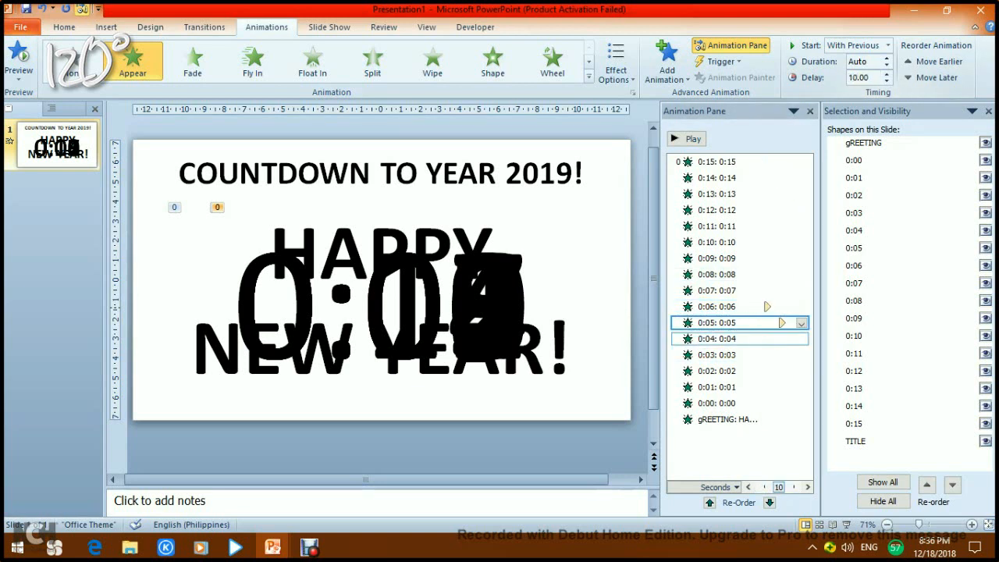
click(717, 339)
click(855, 77)
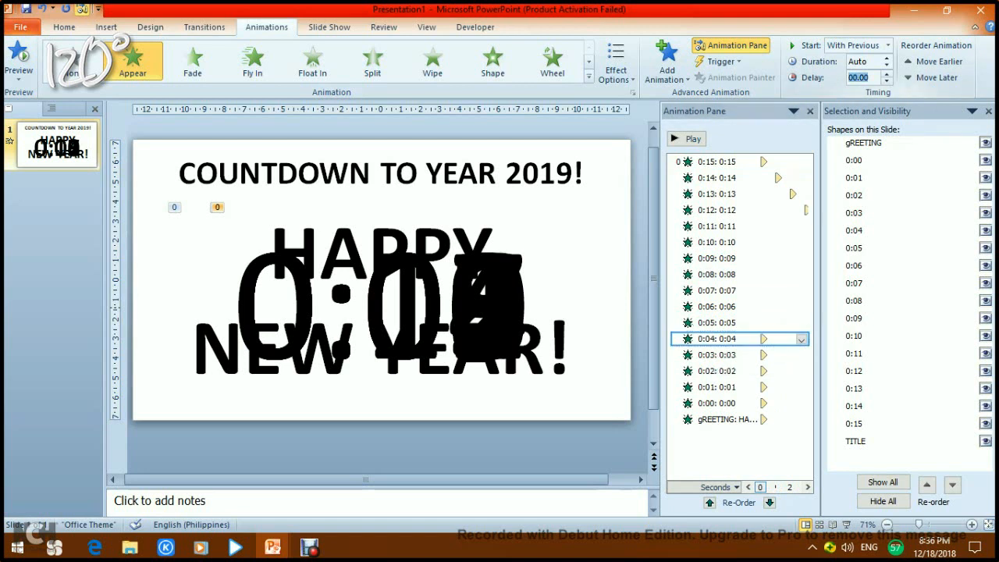
text(11)
key(Return)
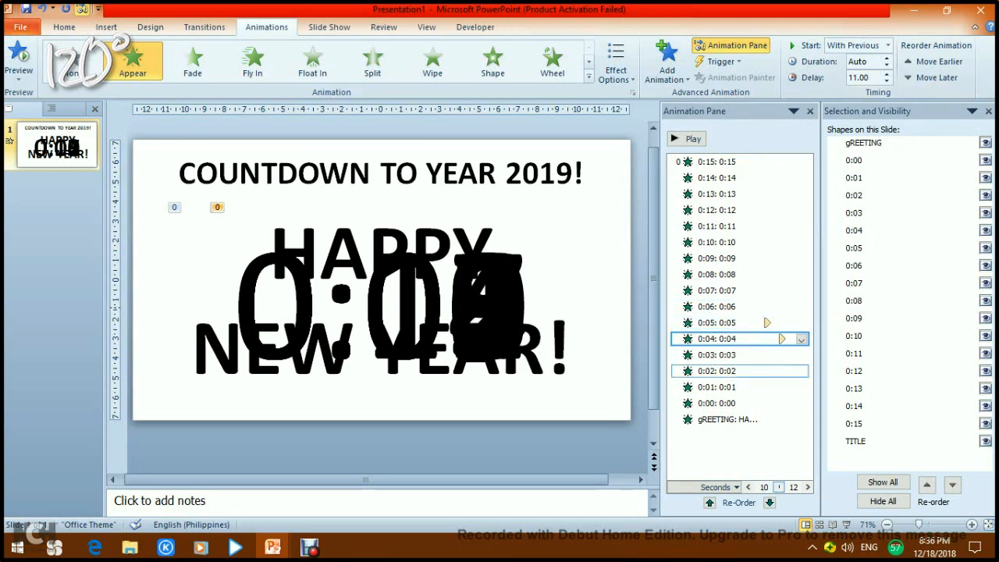
- Set the Appear animation delays to 12 seconds for 0:03 and 13 seconds for 0:02
click(716, 355)
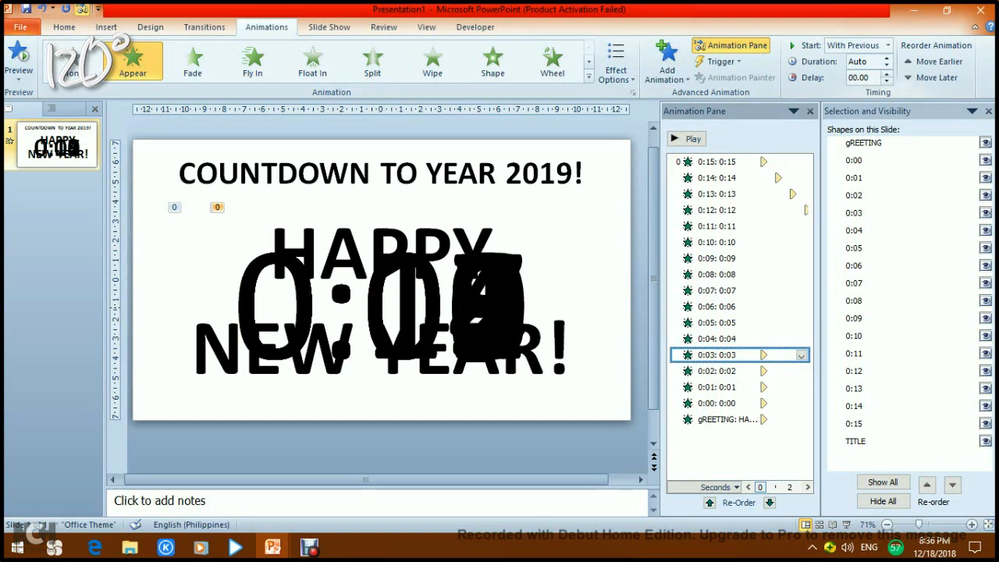
double_click(854, 77)
text(12)
key(Return)
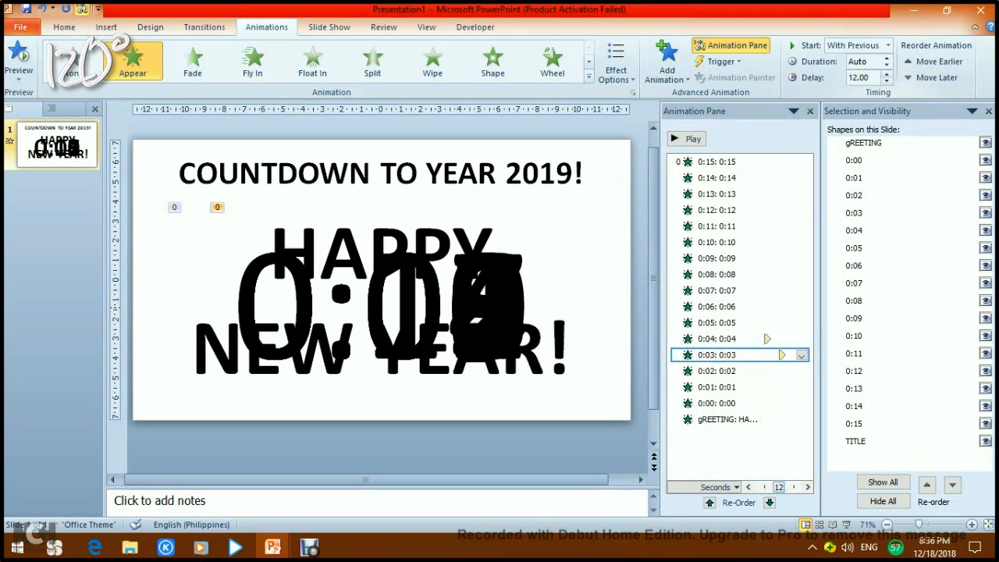
click(716, 371)
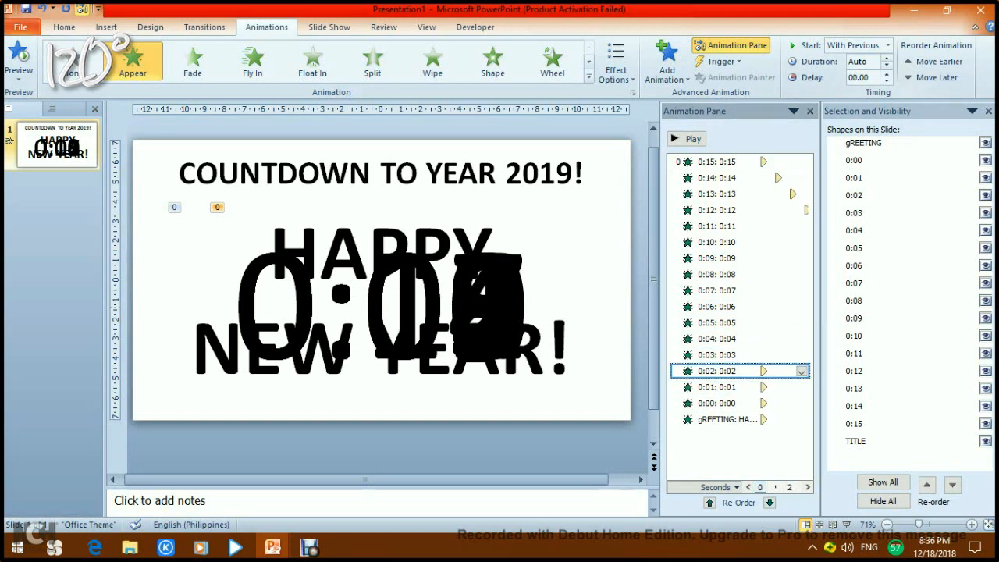
double_click(853, 77)
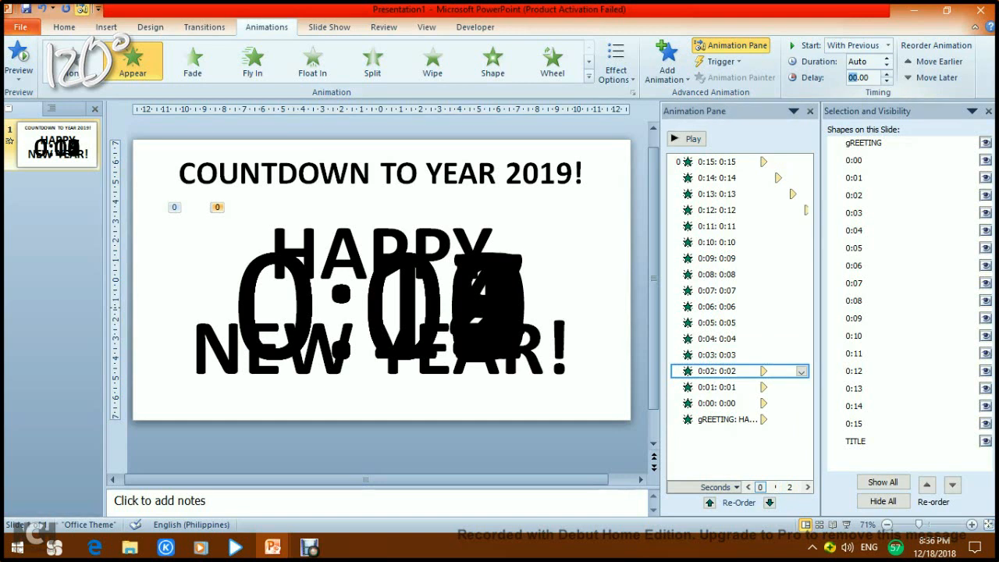
text(13)
key(Return)
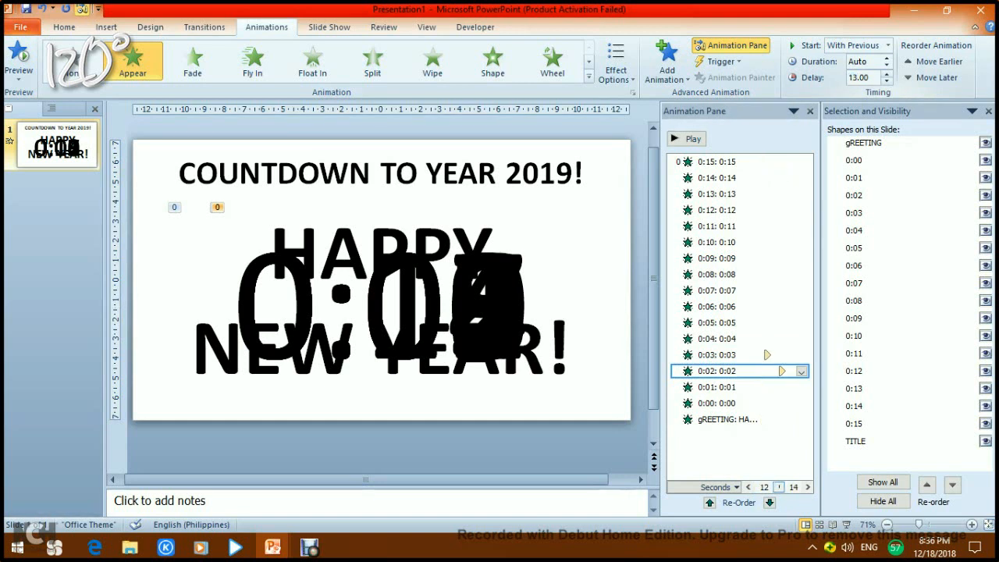
- Set the Appear animation delays to 14 seconds for 0:01 and 15 seconds for 0:00
click(717, 387)
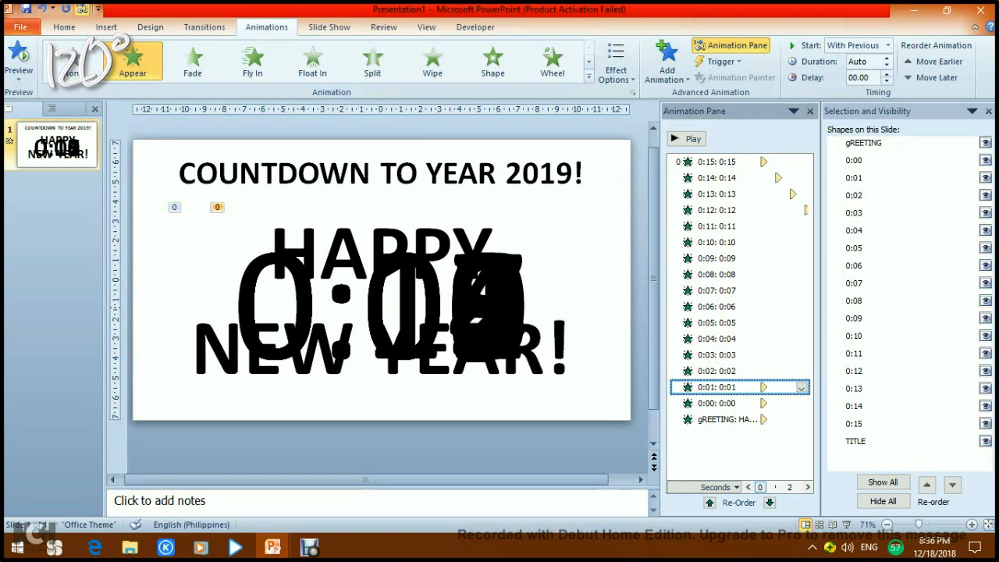
double_click(853, 78)
text(14)
key(Return)
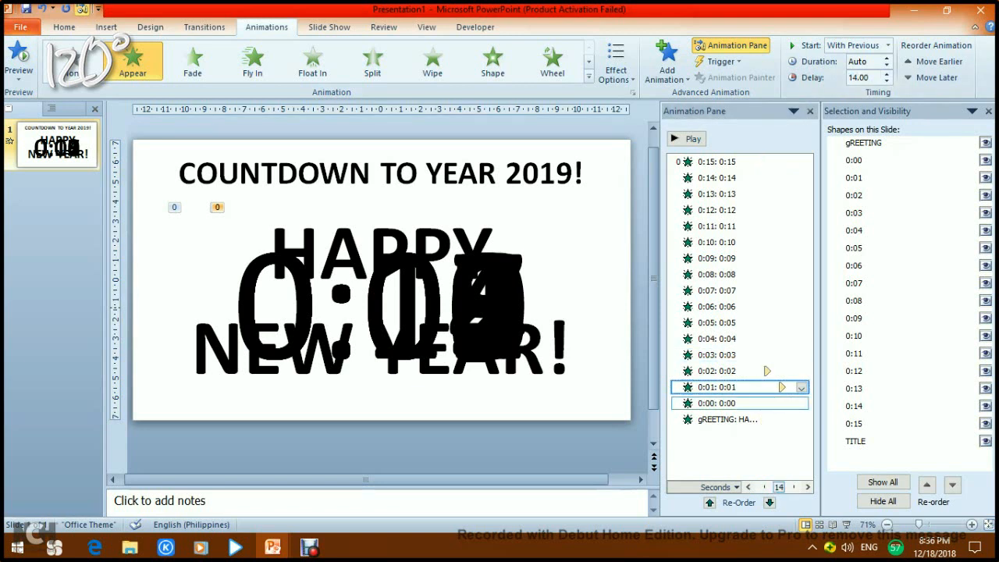
click(717, 403)
double_click(854, 78)
text(15)
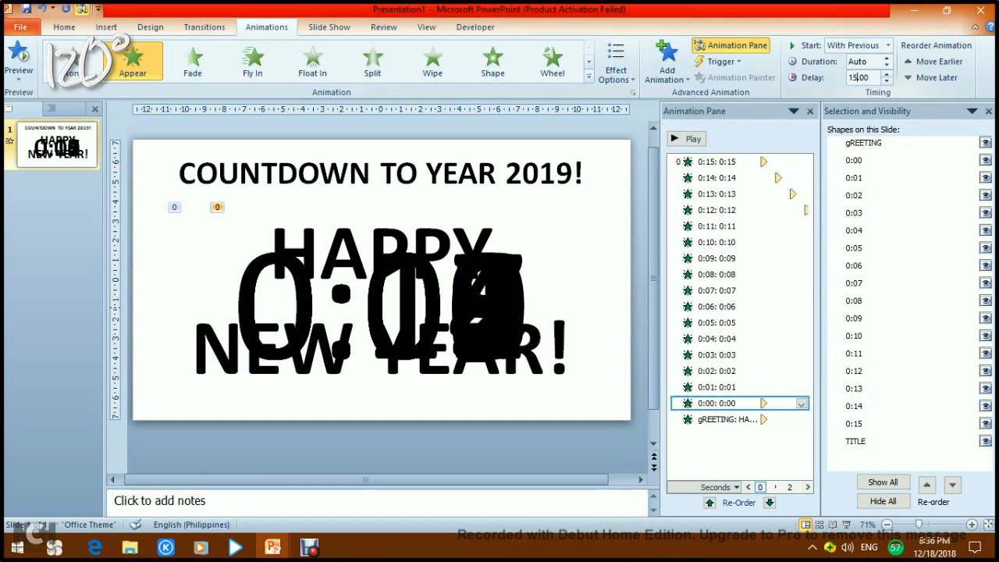
key(Return)
- Set the delay of the greeting's Appear animation to 16 seconds
click(728, 420)
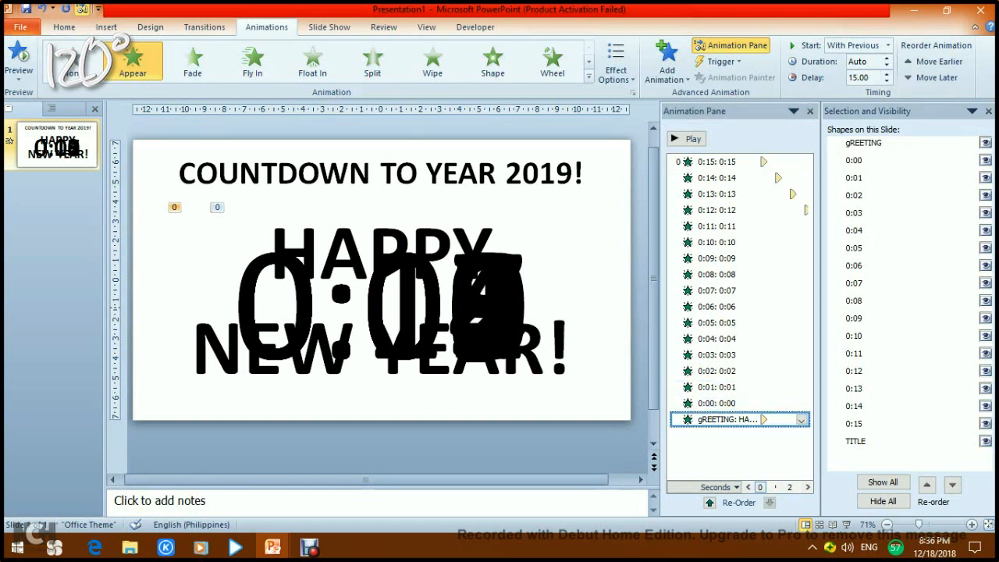
double_click(853, 78)
text(16)
key(Return)
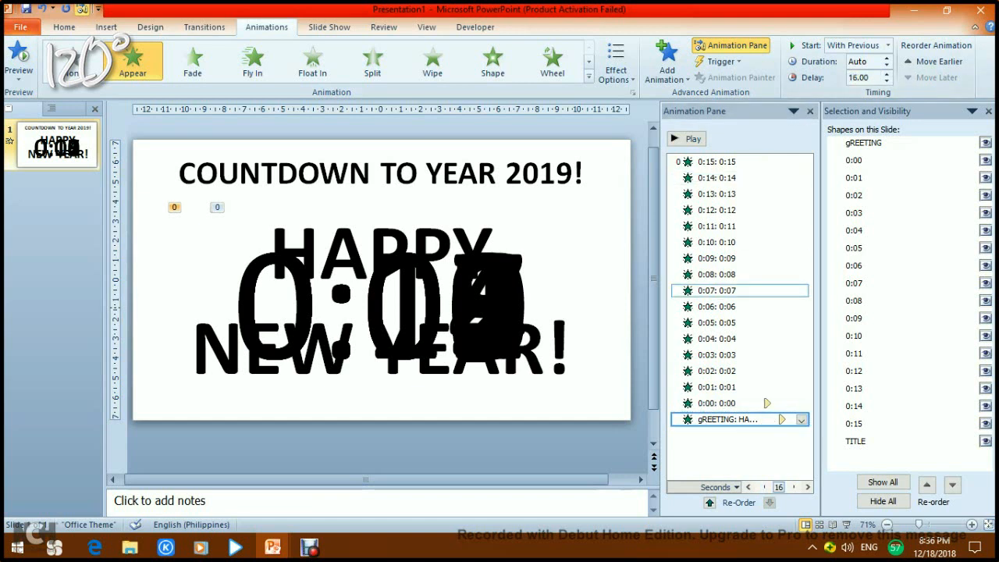
double_click(853, 78)
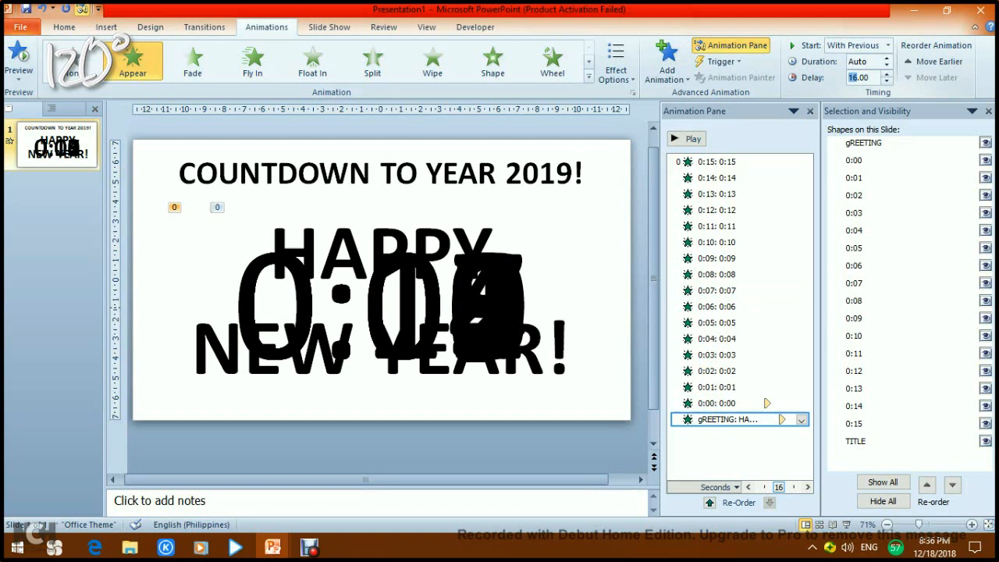
click(869, 78)
click(589, 398)
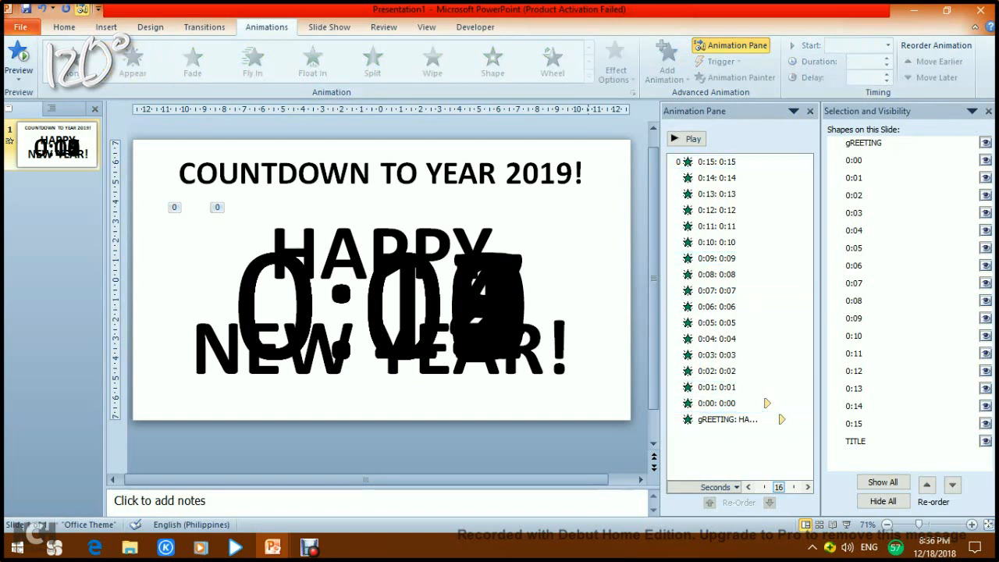
- Play the slide show to check the countdown's Appear animations, and return to editing the slide
click(846, 525)
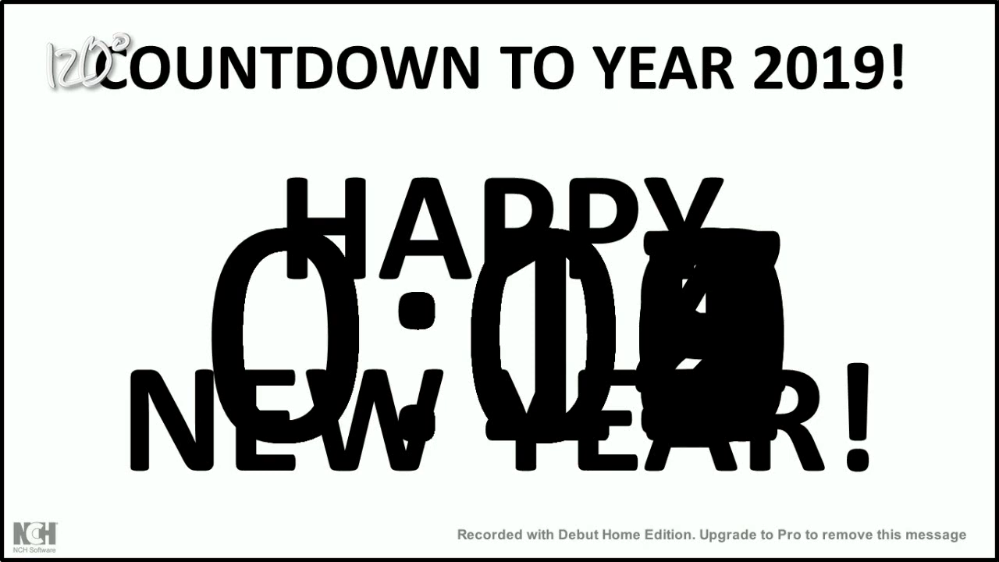
key(Escape)
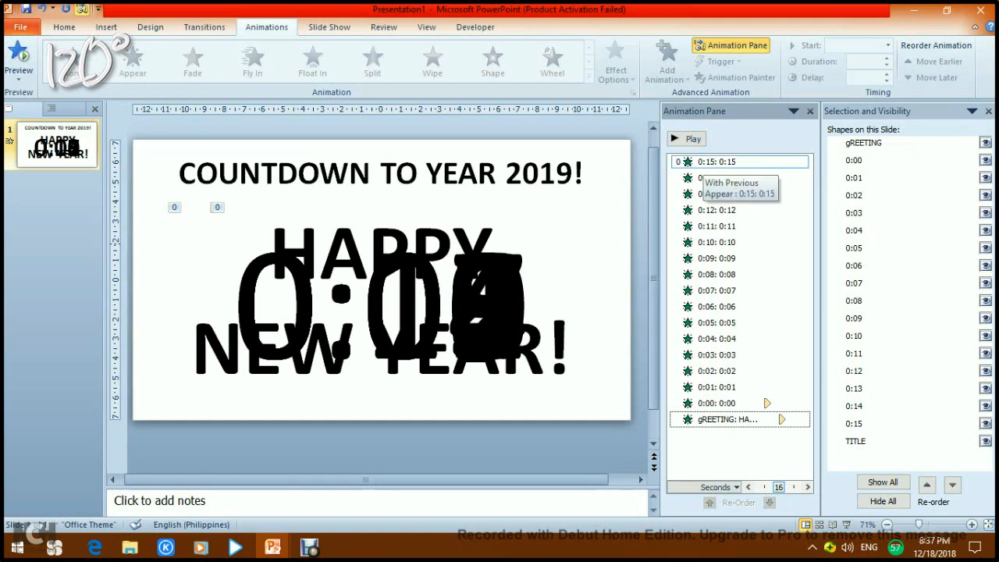
click(714, 178)
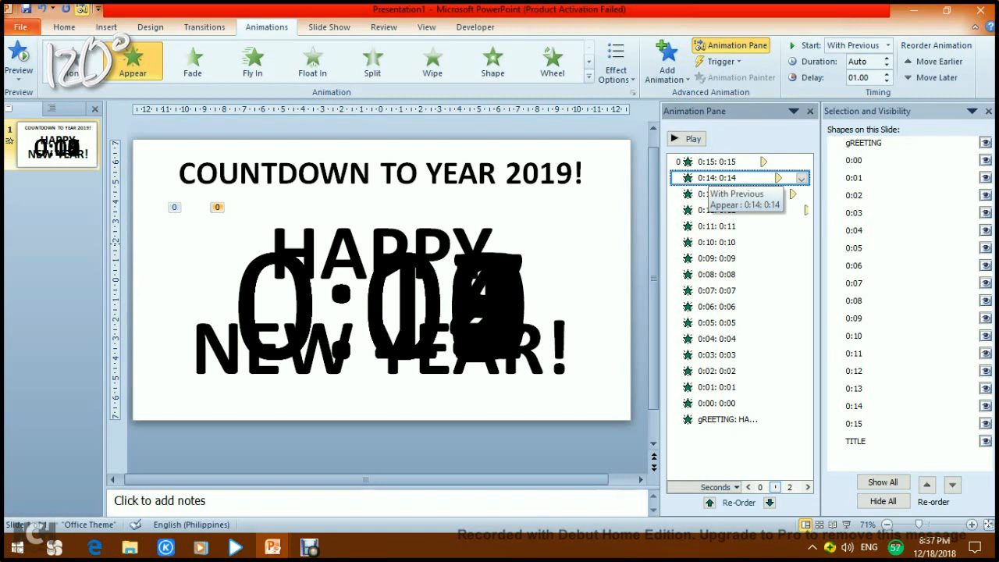
click(210, 246)
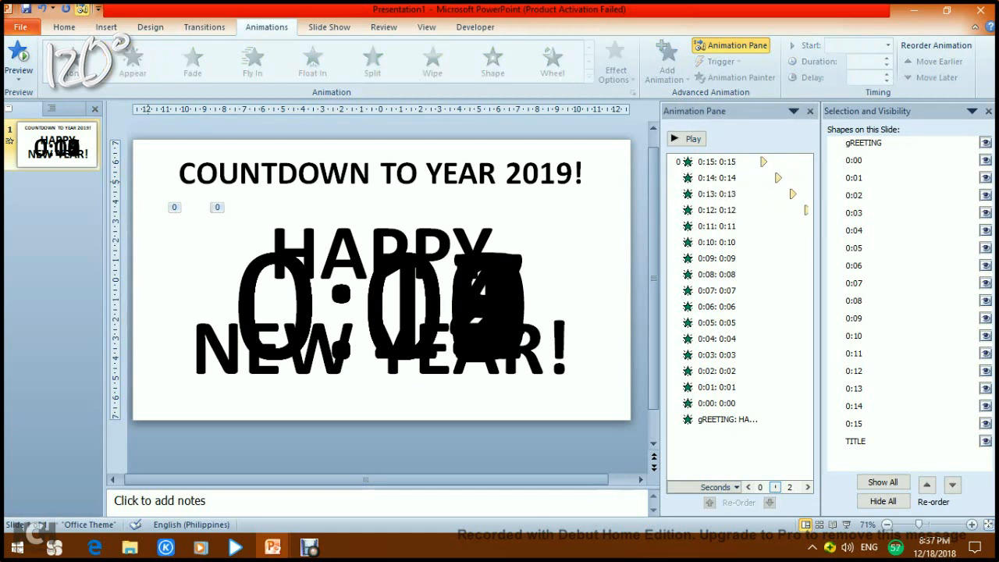
- Add a Disappear exit effect to all the countdown numbers and the greeting, starting with previous
drag(147, 180, 632, 464)
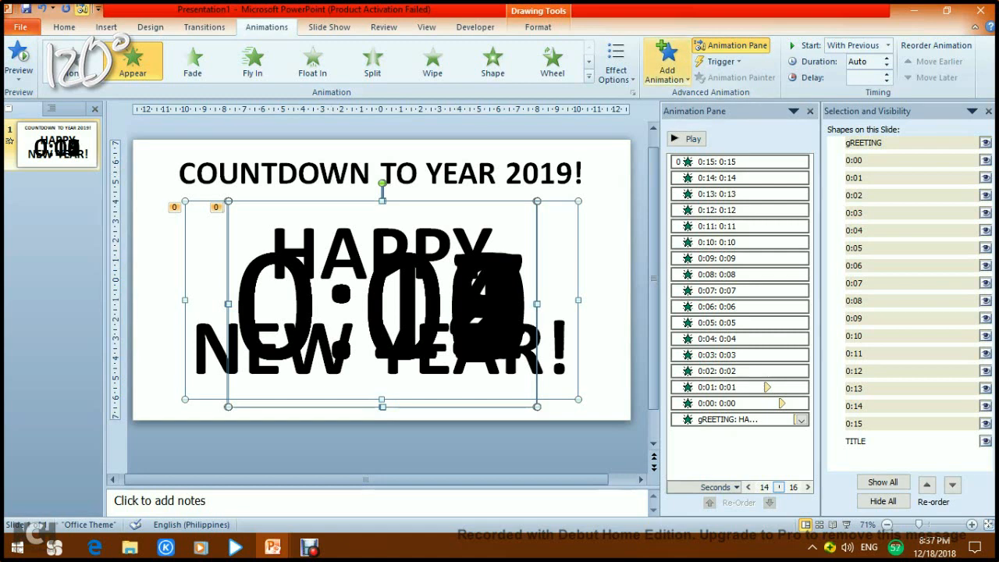
click(667, 62)
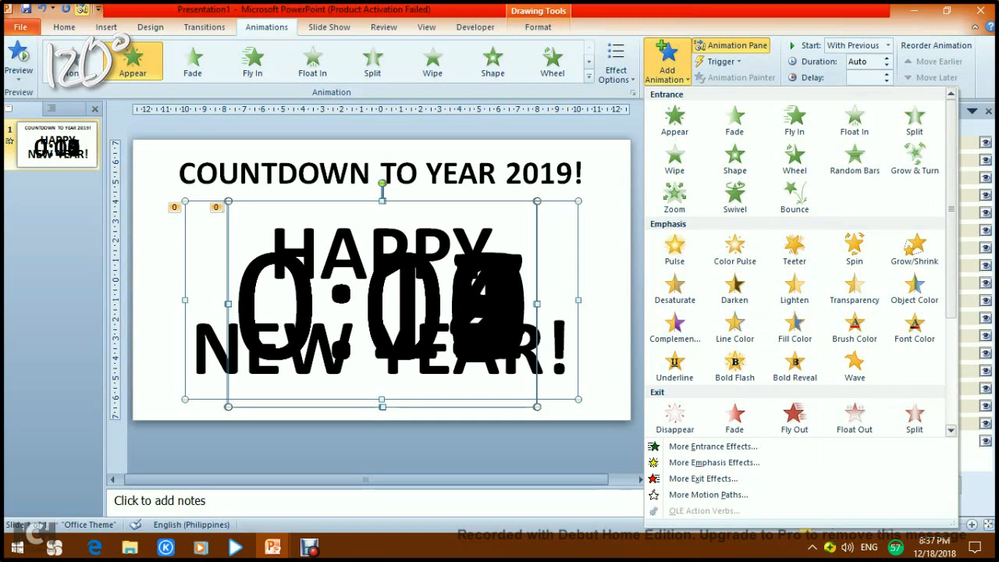
click(667, 63)
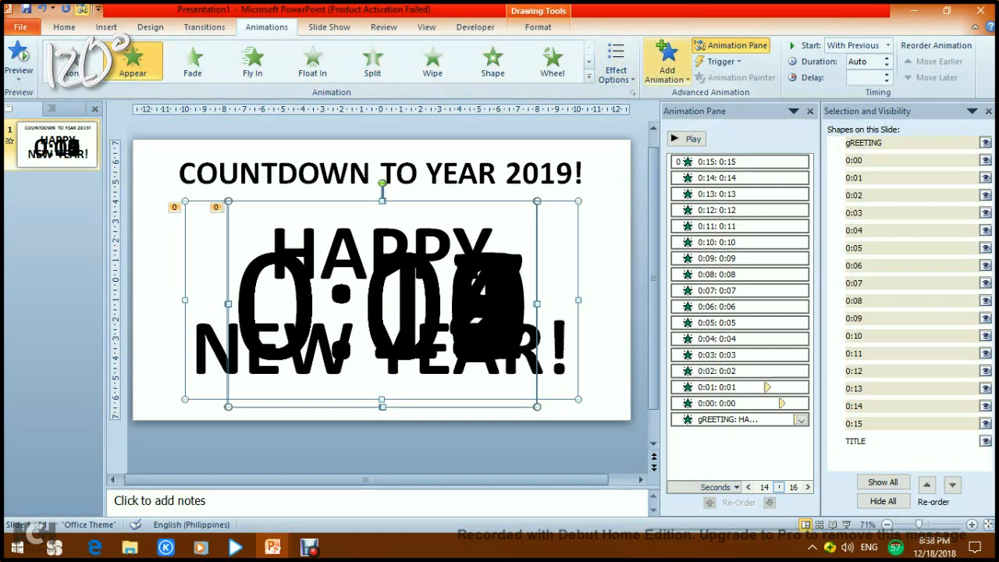
click(666, 63)
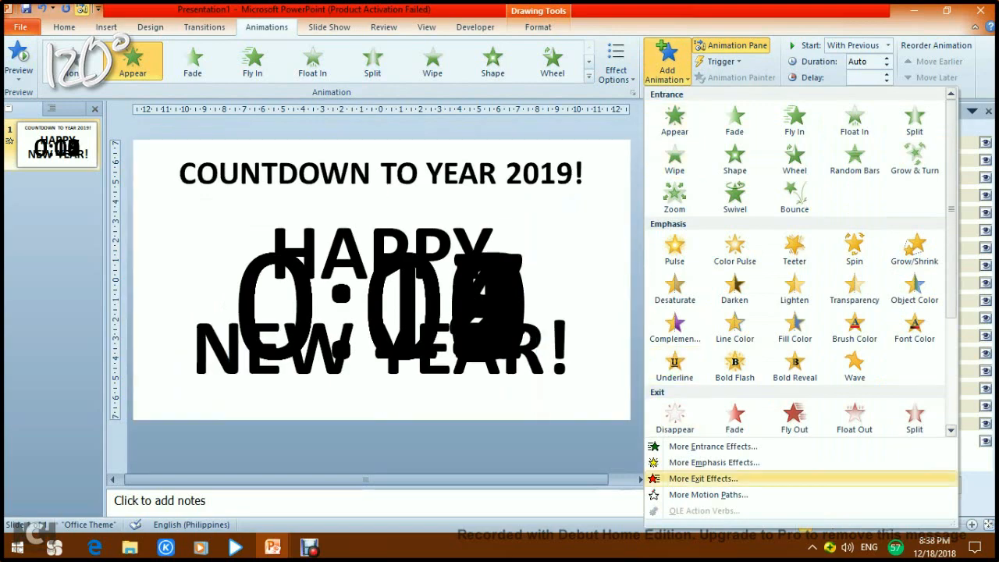
click(703, 479)
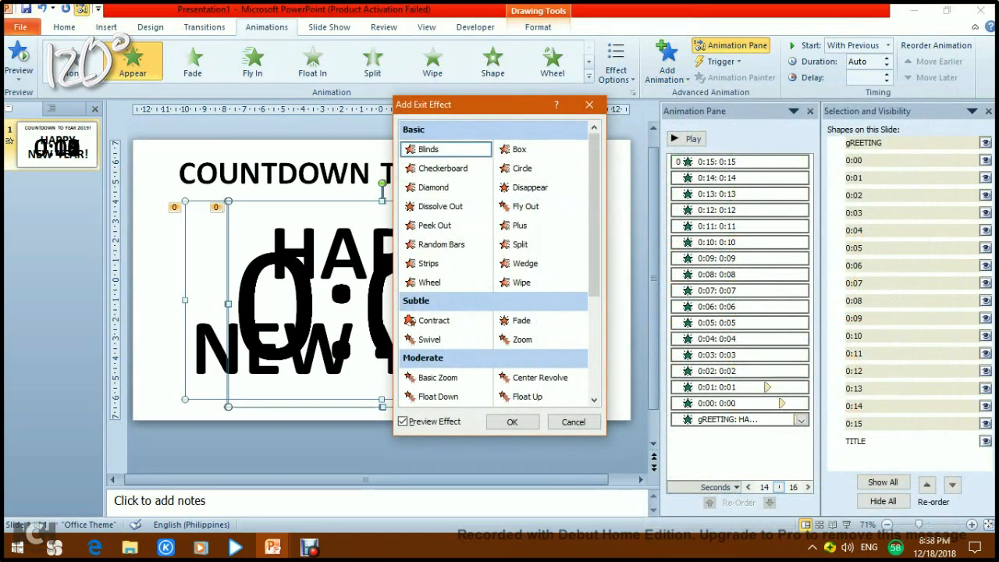
drag(453, 103, 710, 129)
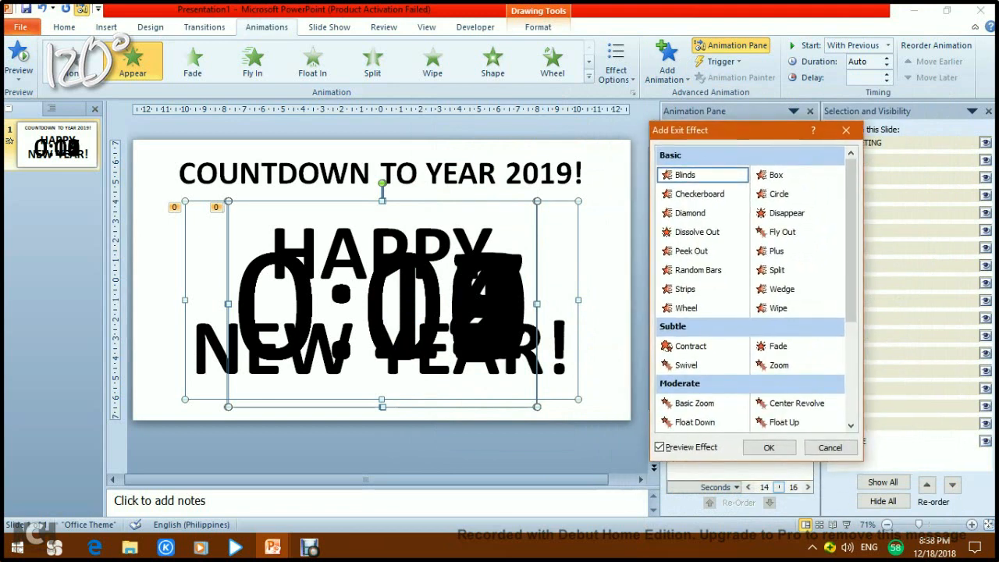
click(787, 213)
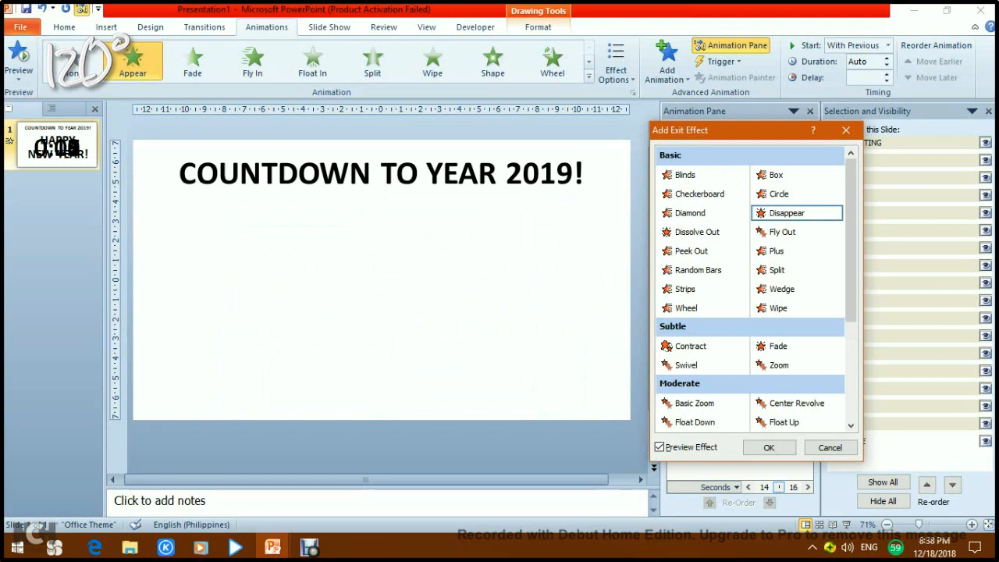
click(769, 447)
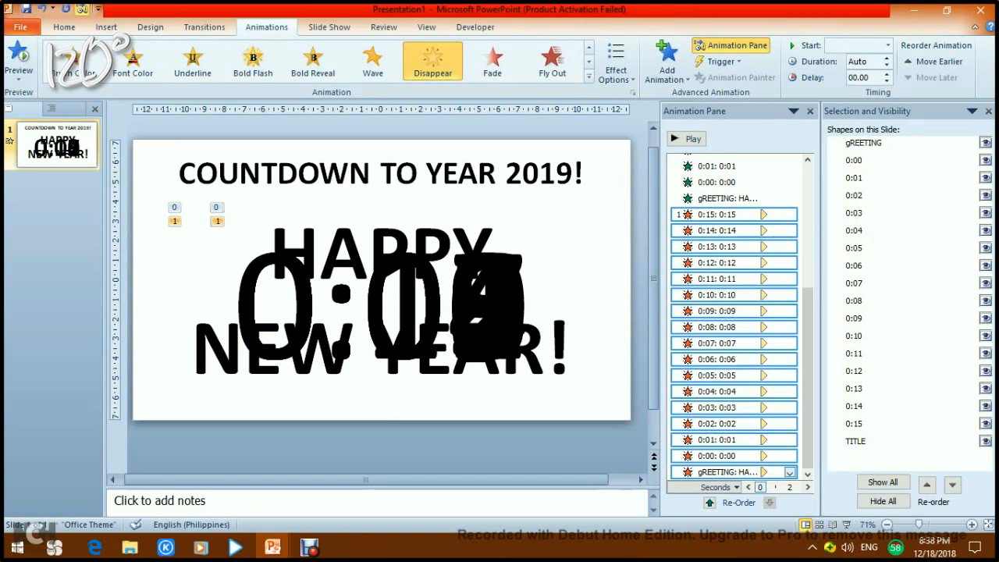
click(790, 473)
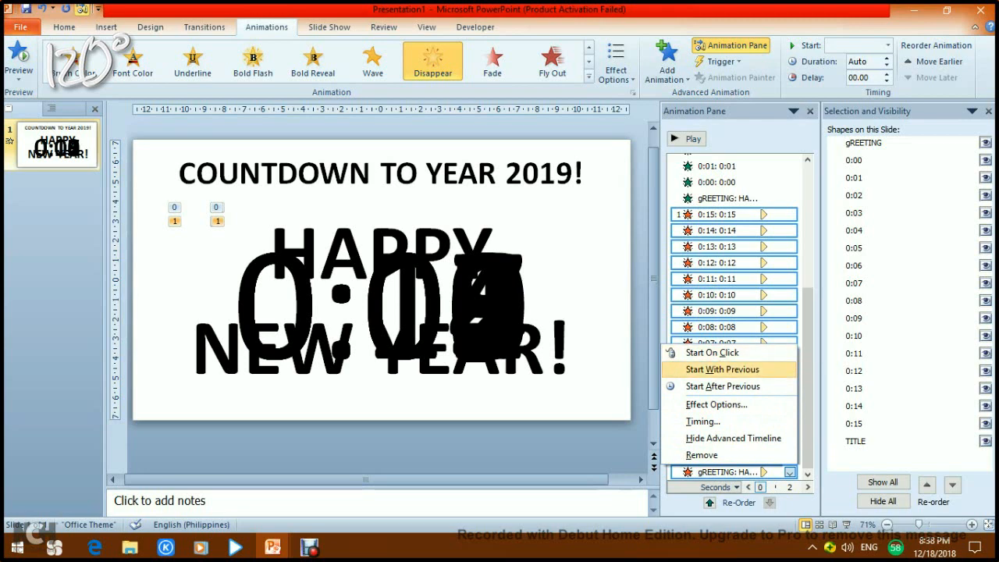
click(722, 369)
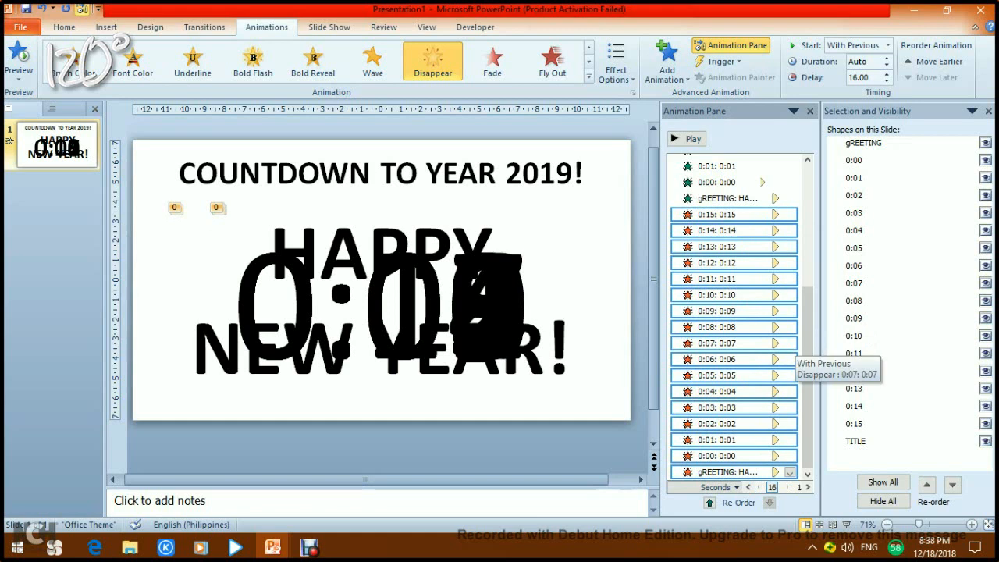
- Move the Disappear animation of 0:15 directly after the Appear animation of 0:14 in the animation order
click(722, 215)
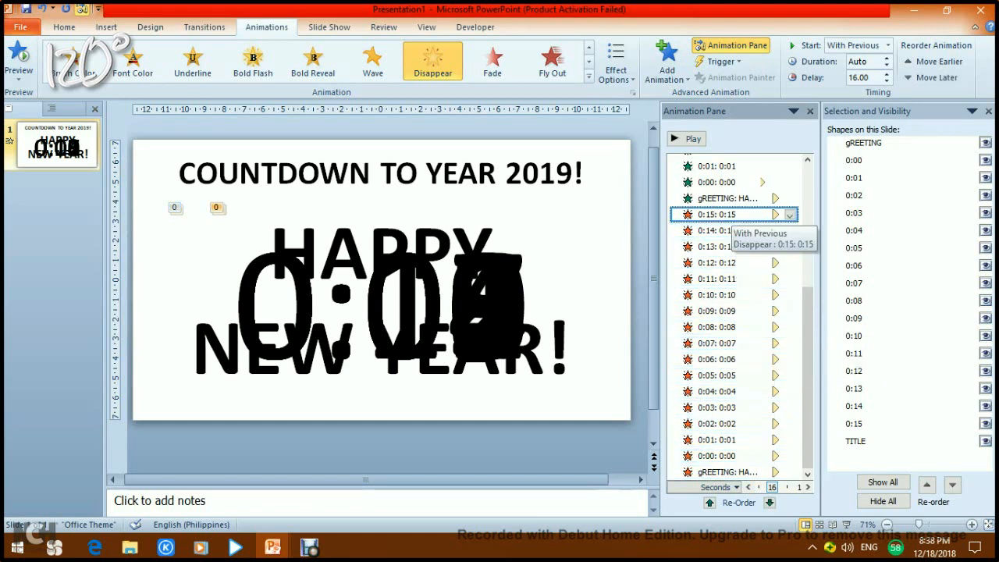
drag(808, 328, 808, 203)
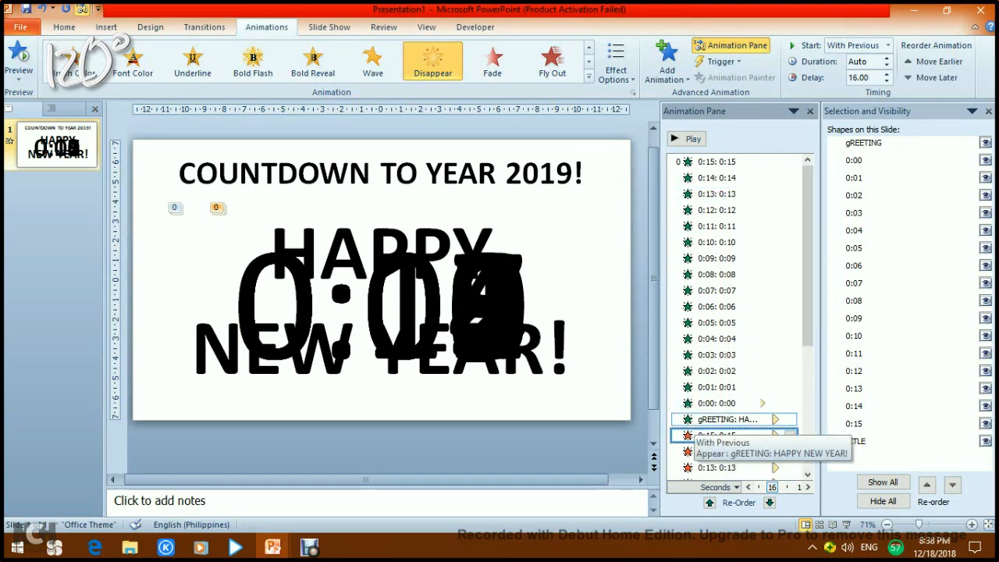
click(690, 420)
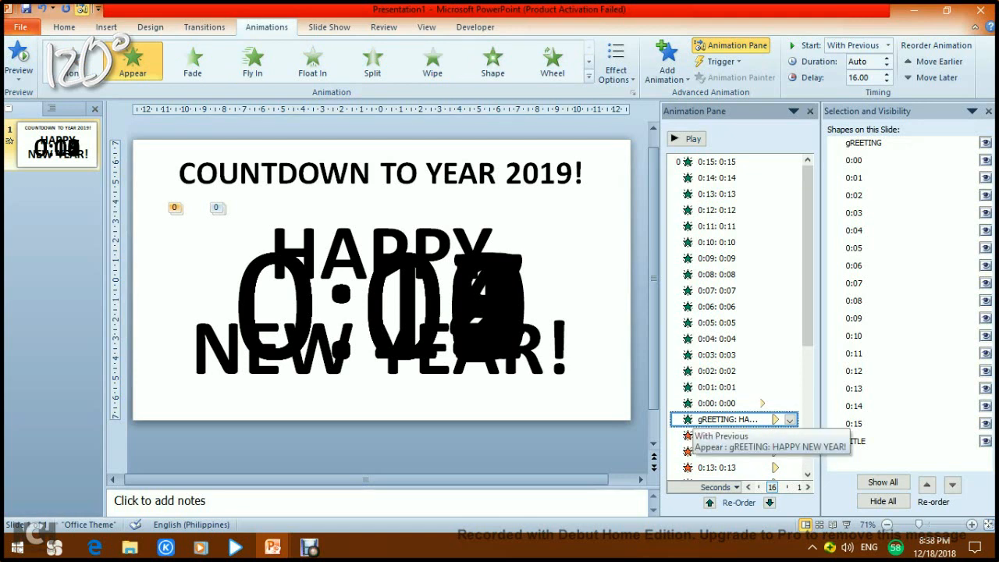
click(695, 435)
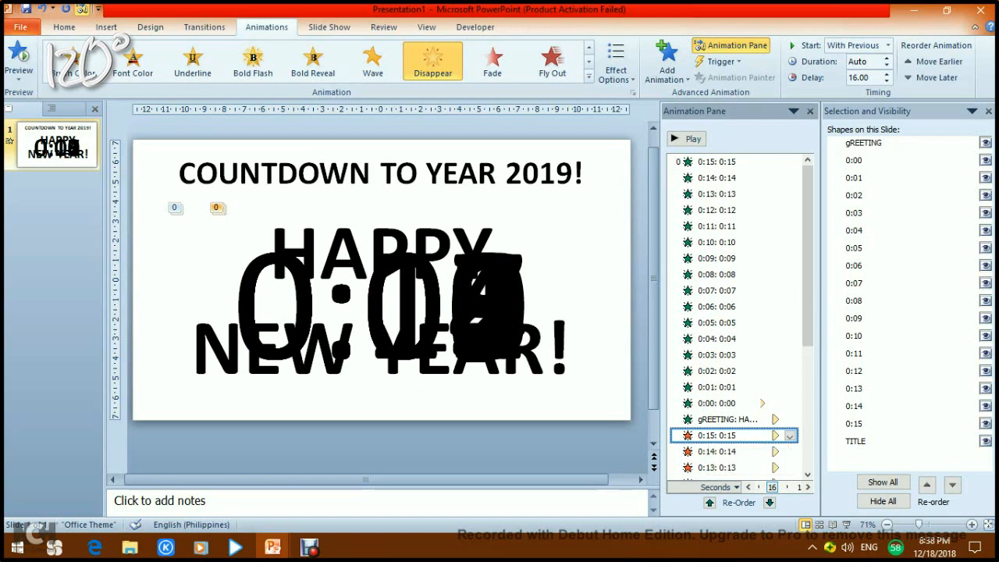
drag(695, 436, 695, 186)
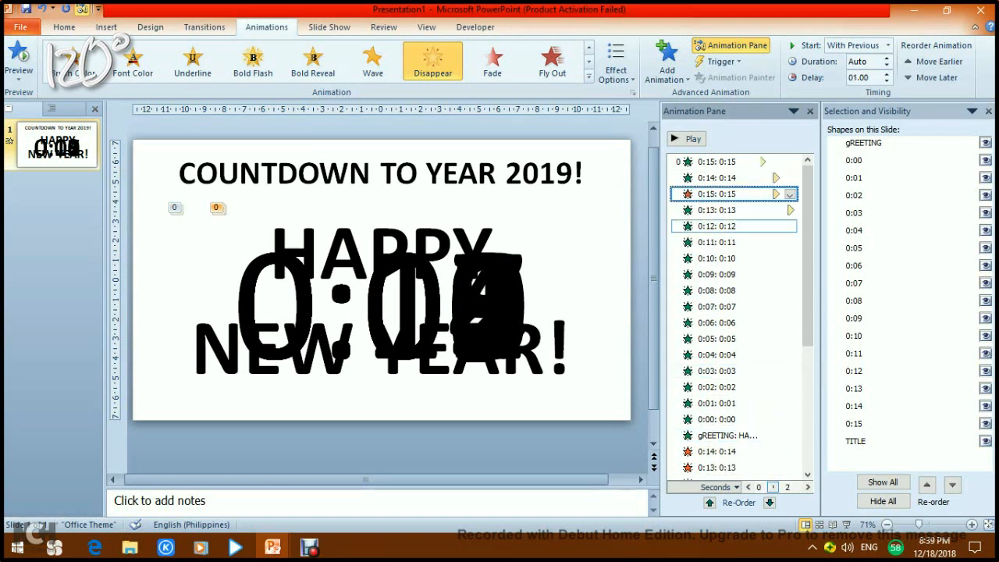
- Move the Disappear animations of 0:15, 0:14 and 0:13 directly after the Appear animations of 0:14, 0:13 and 0:12 respectively
drag(749, 410, 749, 185)
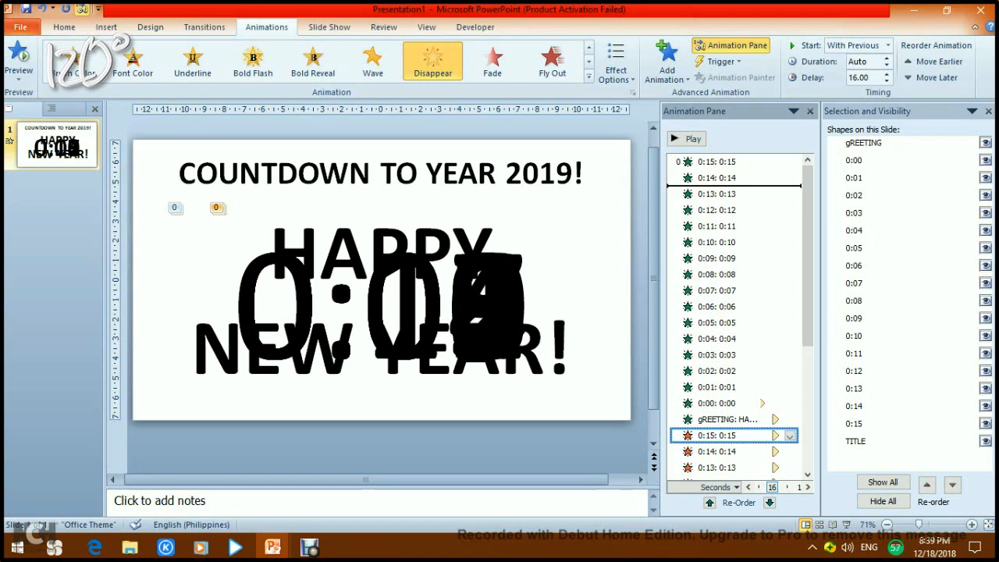
drag(749, 186, 734, 188)
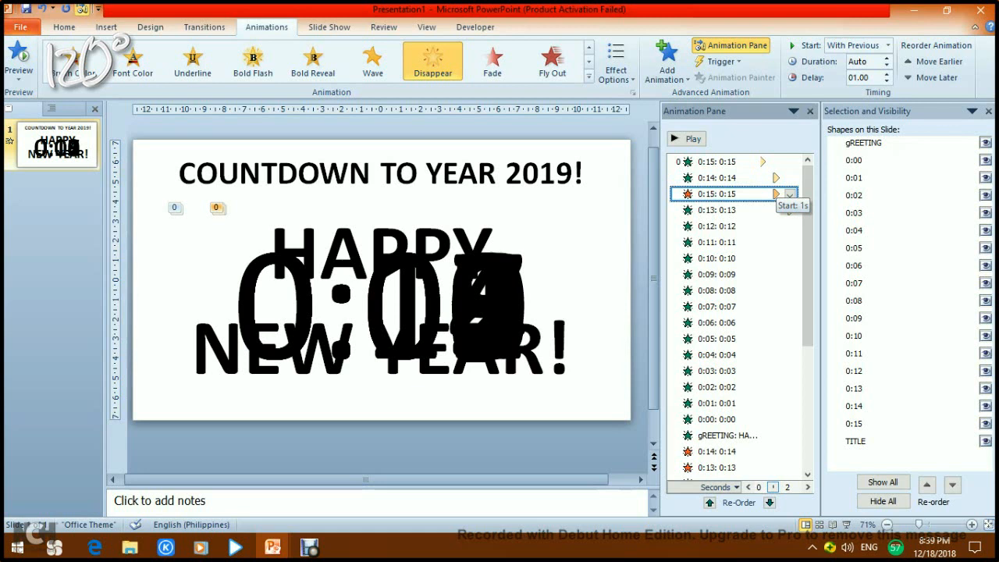
click(702, 451)
drag(702, 451, 706, 224)
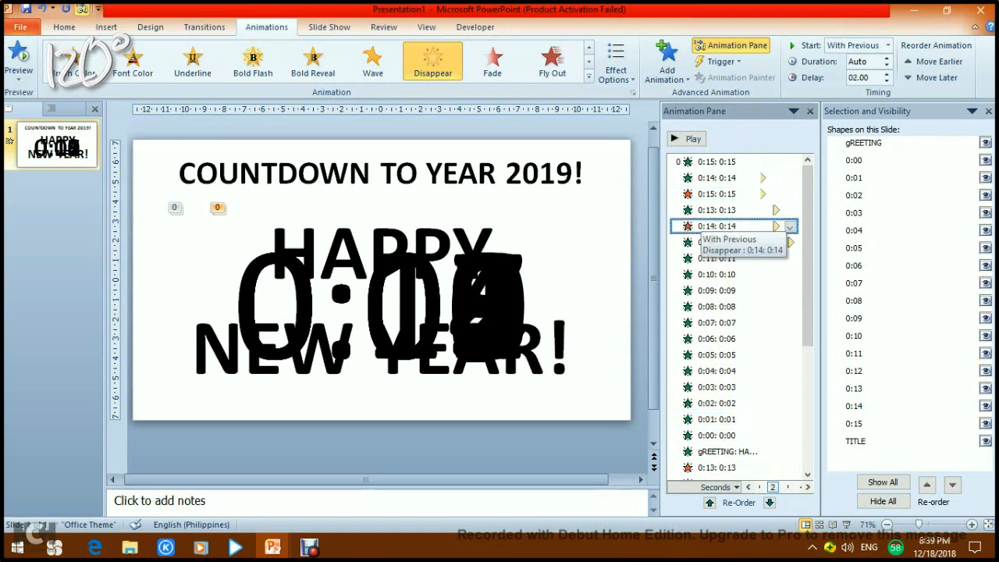
click(706, 467)
drag(706, 468, 706, 252)
- Move each Disappear animation from 0:12 down to 0:07 directly after the Appear animation of the next lower number, 0:11 down to 0:06
drag(808, 258, 808, 302)
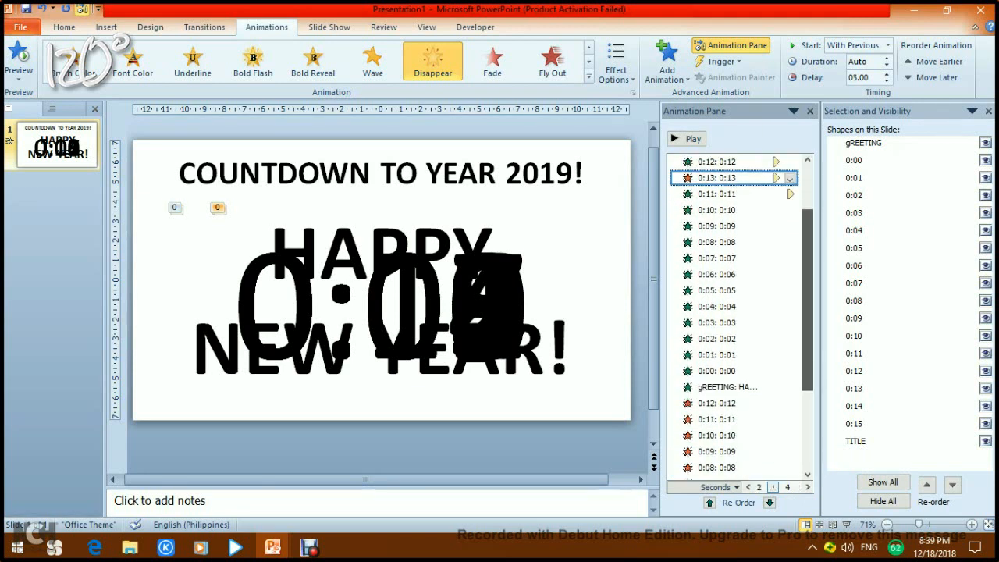
drag(706, 403, 707, 205)
drag(706, 419, 707, 242)
drag(707, 435, 706, 269)
drag(706, 451, 707, 302)
drag(707, 467, 707, 335)
drag(808, 328, 808, 414)
drag(706, 344, 706, 225)
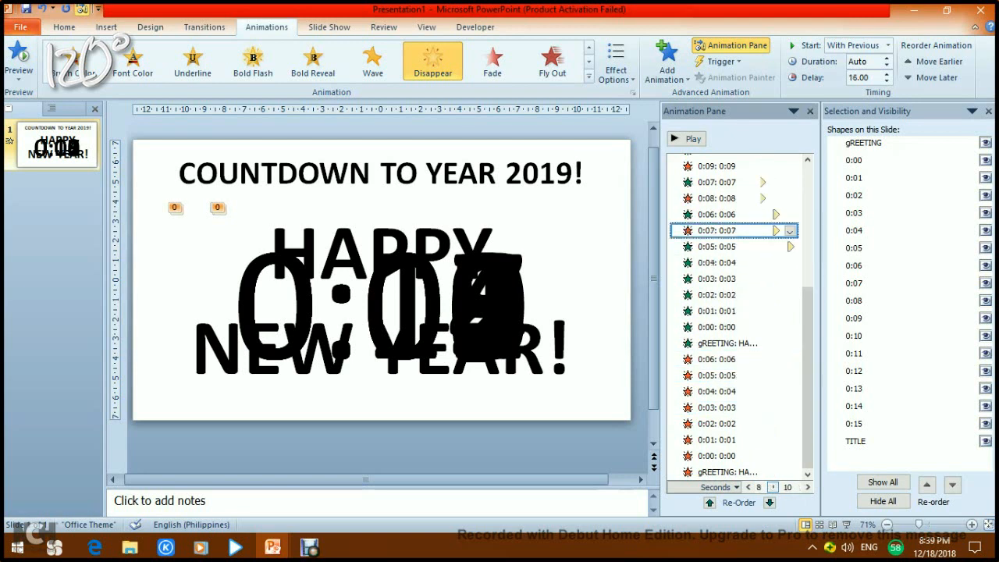
- Move each Disappear animation from 0:06 down to 0:01 directly after the Appear animation of the next lower number, 0:05 down to 0:00
drag(706, 361, 707, 257)
drag(707, 376, 707, 290)
drag(706, 391, 706, 319)
mouse_move(706, 408)
mouse_down()
mouse_move(707, 355)
mouse_move(707, 423)
mouse_move(707, 388)
mouse_up()
click(706, 440)
drag(706, 439, 706, 422)
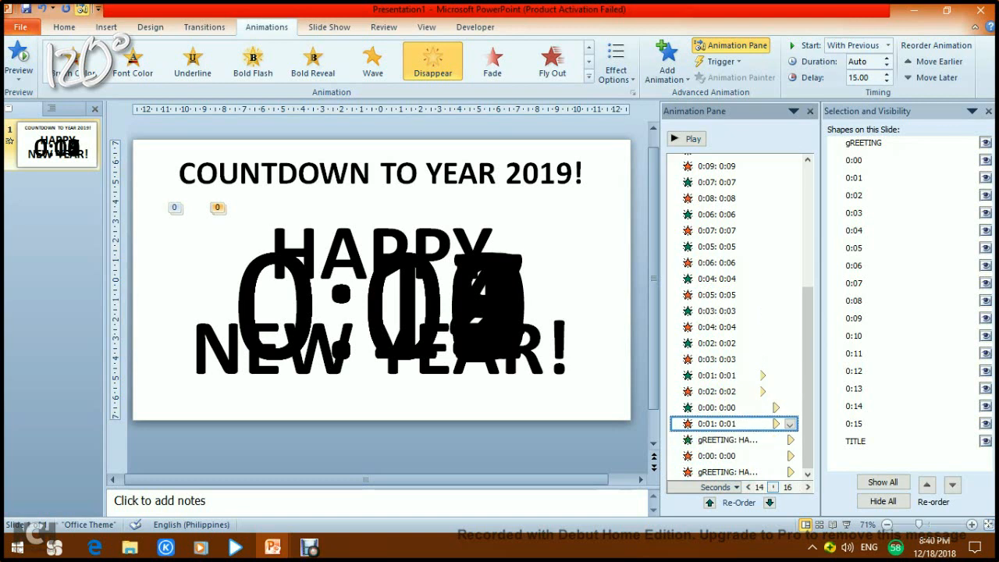
- Delete the greeting's Disappear animation, keeping the Disappear animation of 0:00 after the greeting's Appear animation
click(715, 457)
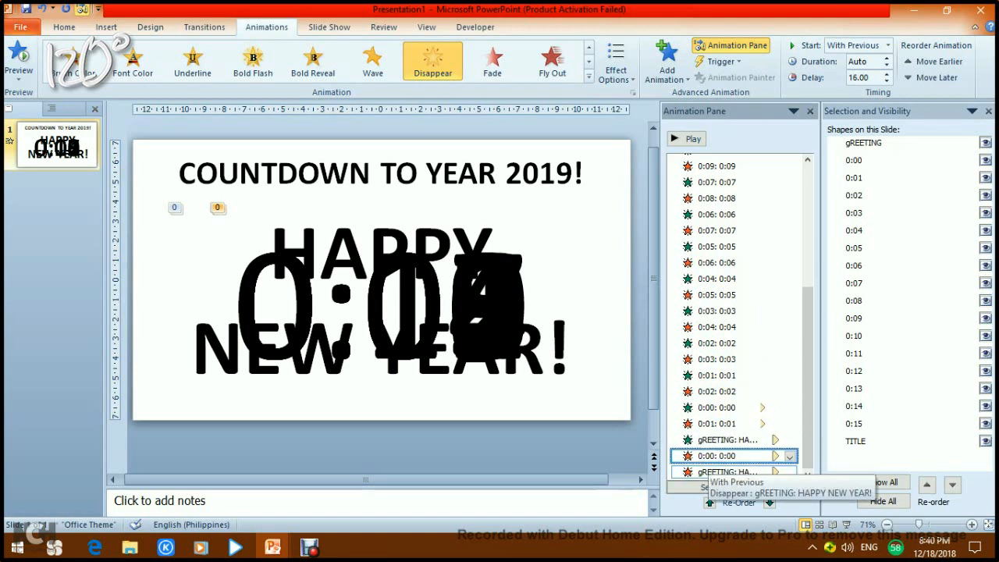
click(718, 472)
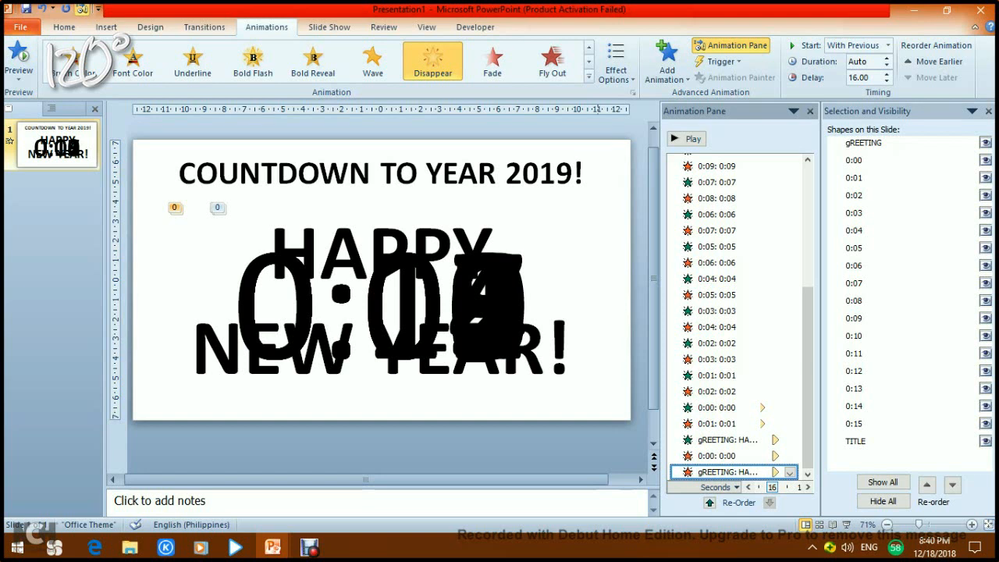
key(Delete)
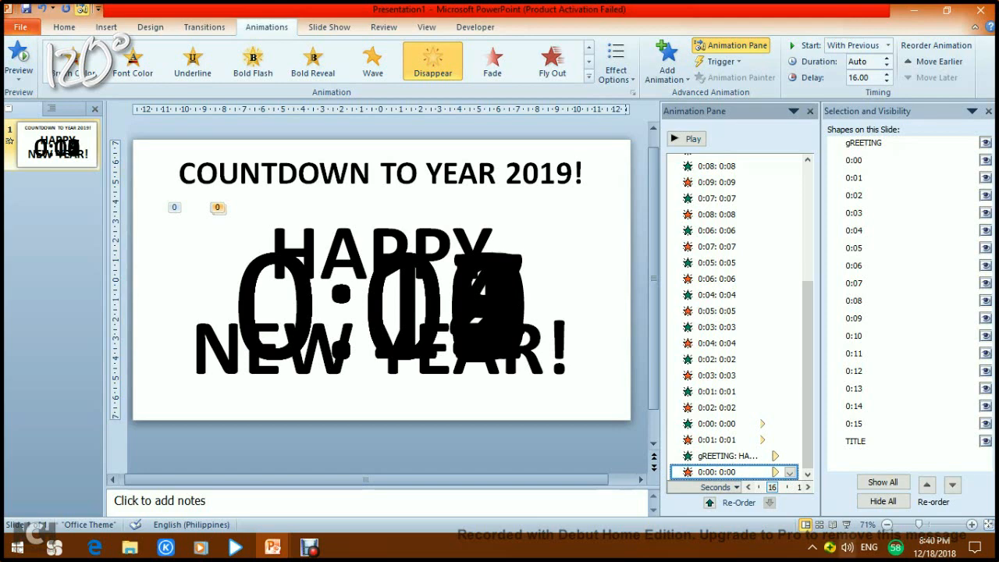
- Play the slide show to check the countdown with its Appear and Disappear animations
click(845, 525)
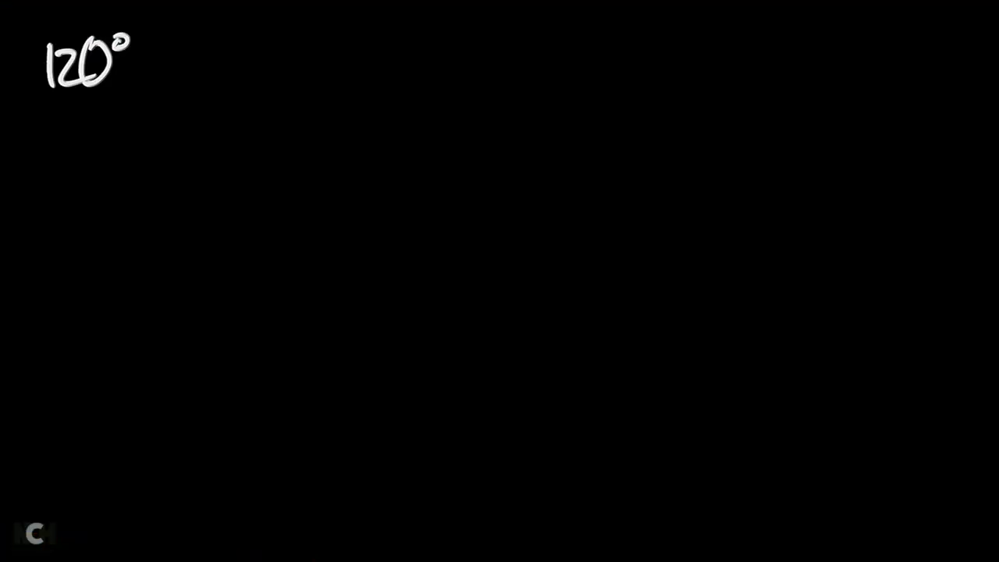